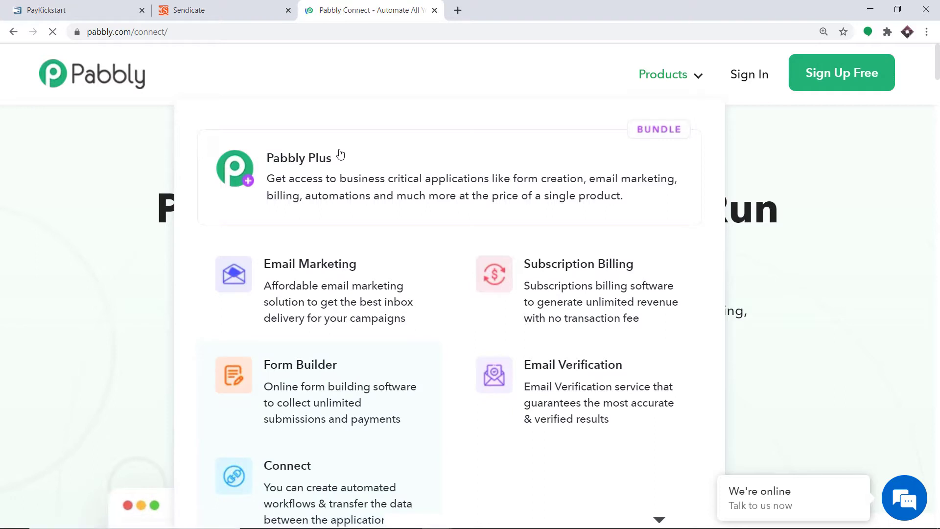
Sign in to the Pabbly account and open the Connect application
click(752, 79)
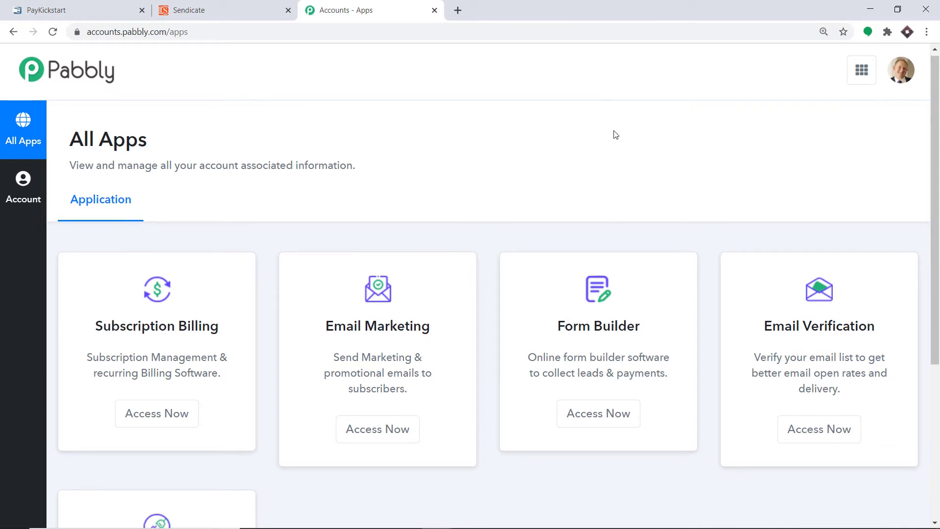
scroll(610, 142, down, 5)
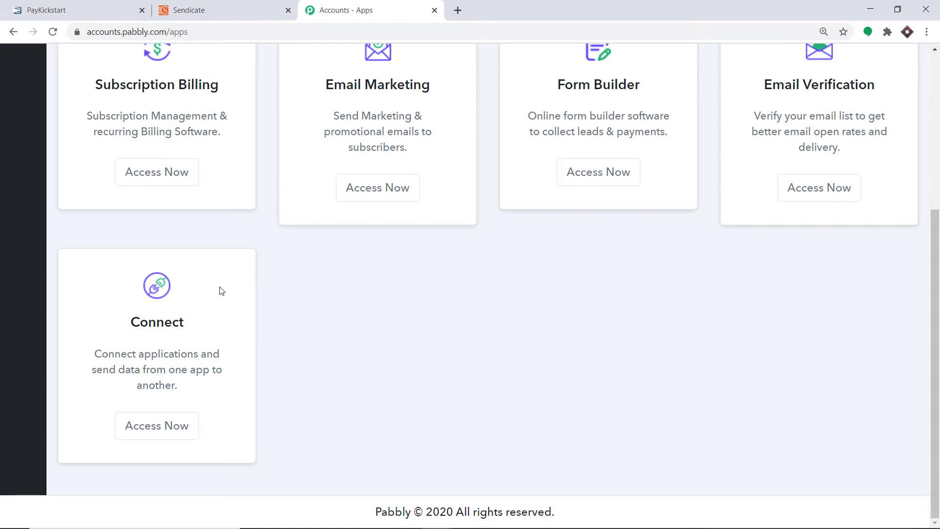
click(184, 426)
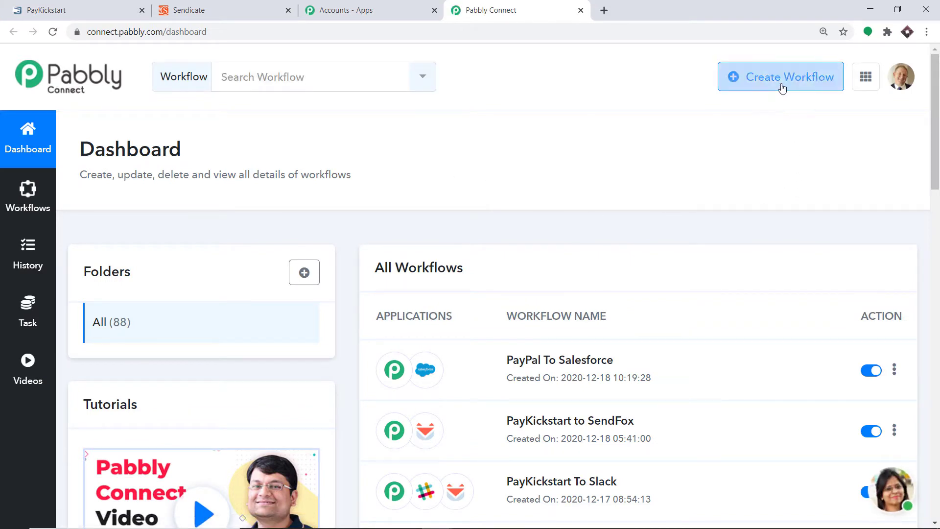
Create a new workflow named "PayKickstart To Sendicate"
click(823, 90)
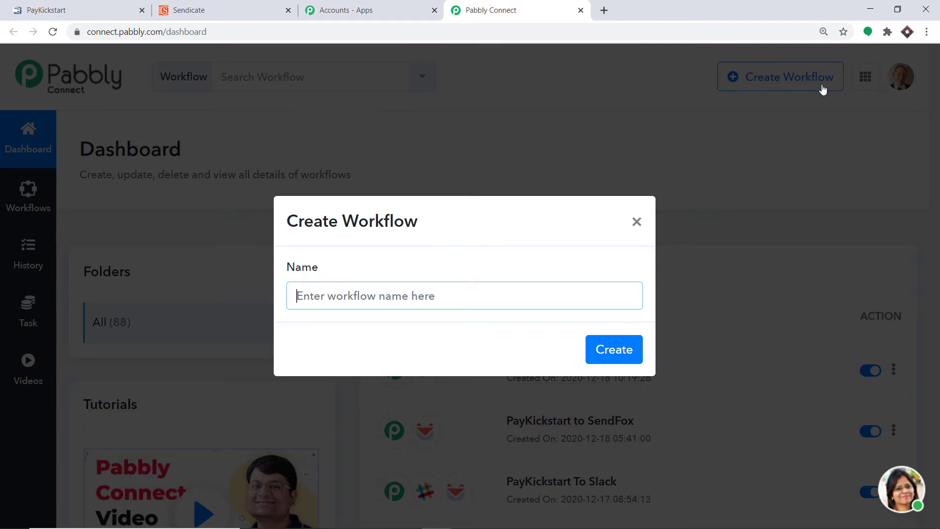
text(Pa)
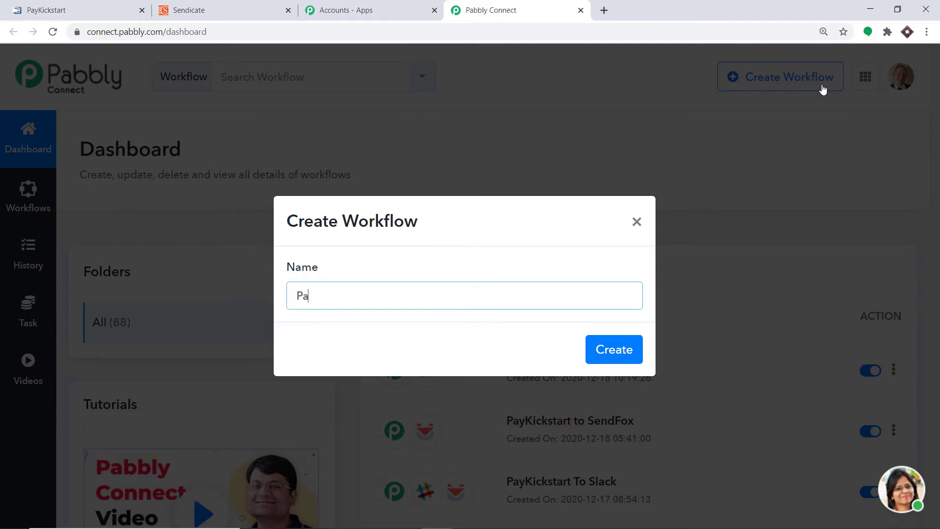
text(yKickstart To)
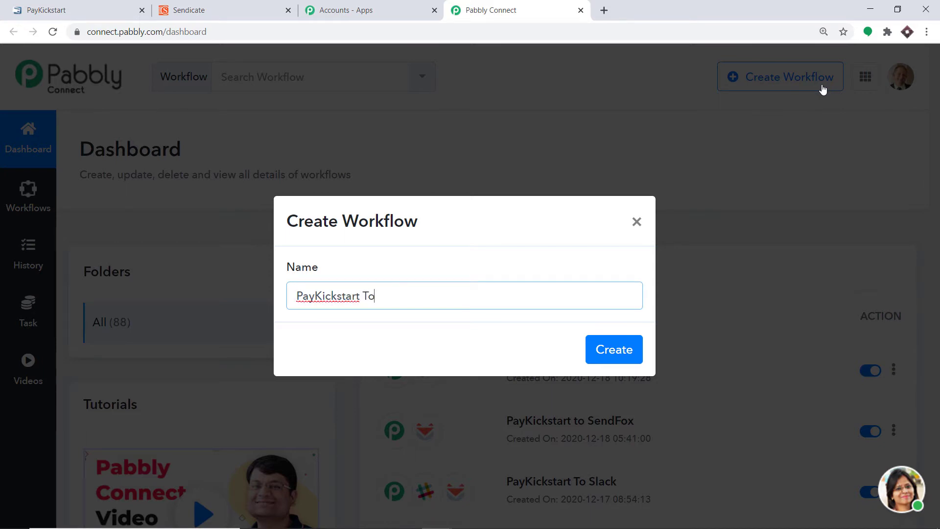
text( Sendicate)
click(622, 349)
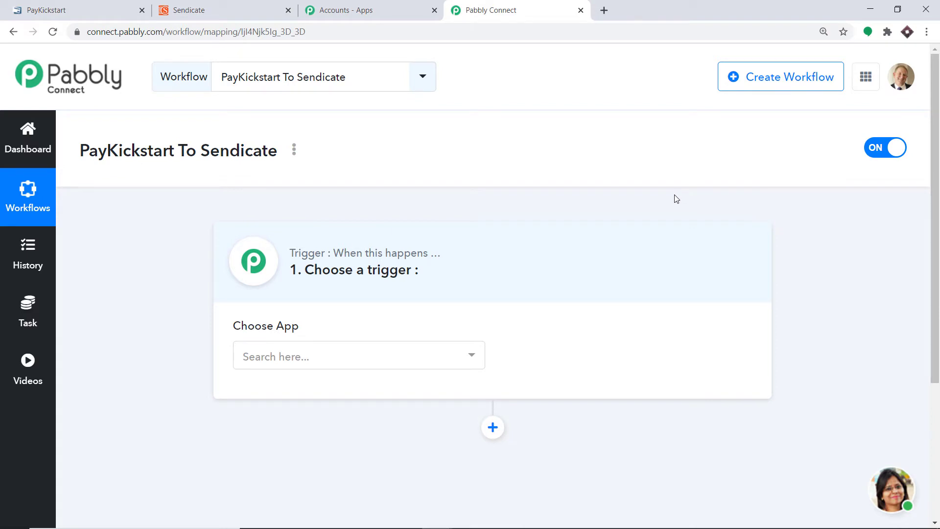
Set the workflow's trigger app to PayKickstart and its trigger event to Transaction Sales
click(346, 364)
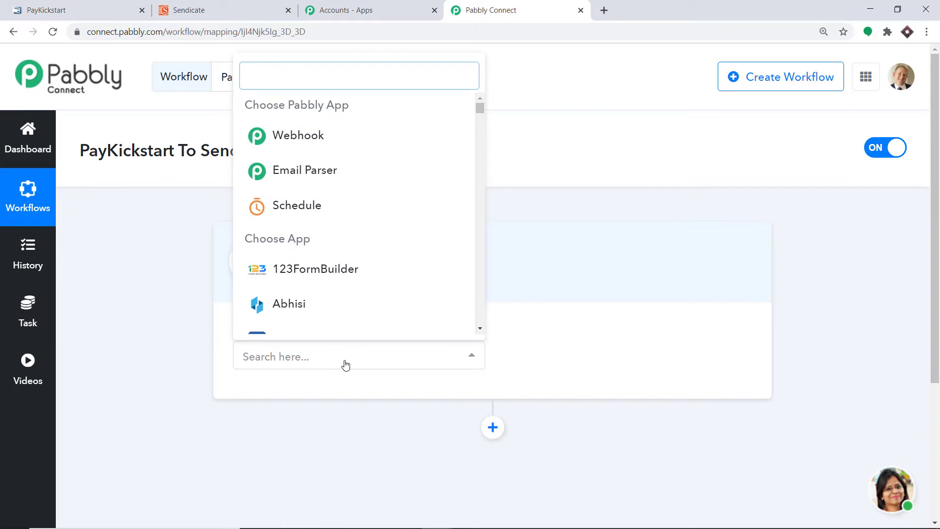
text(pay)
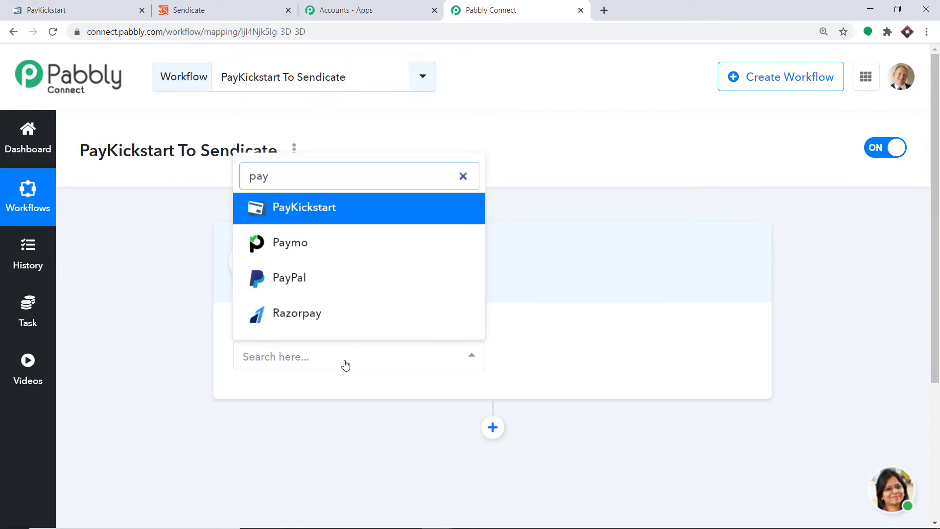
click(353, 215)
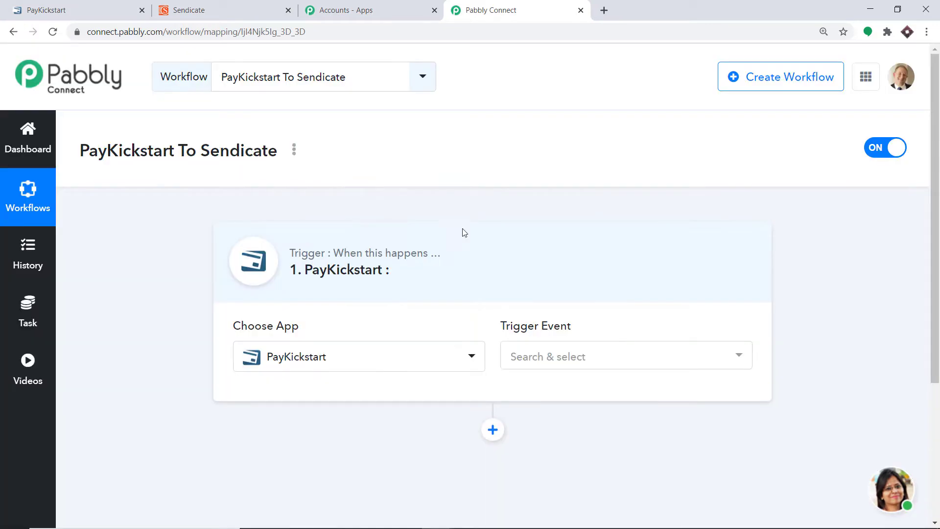
click(567, 357)
scroll(624, 245, down, 5)
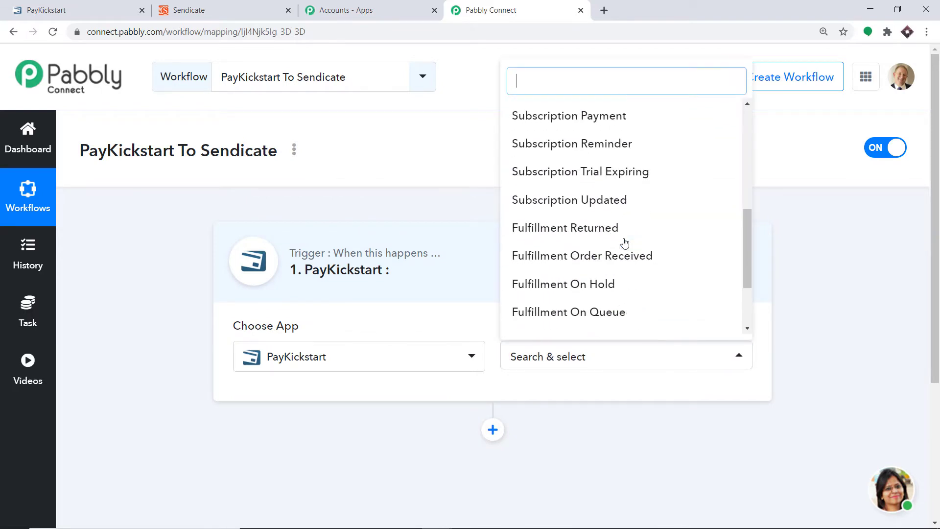
scroll(623, 255, down, 3)
click(602, 321)
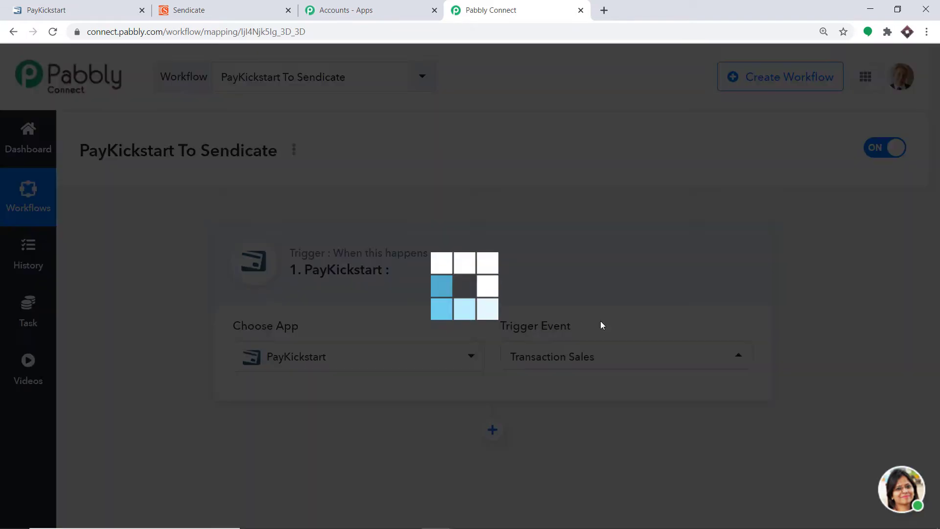
click(573, 361)
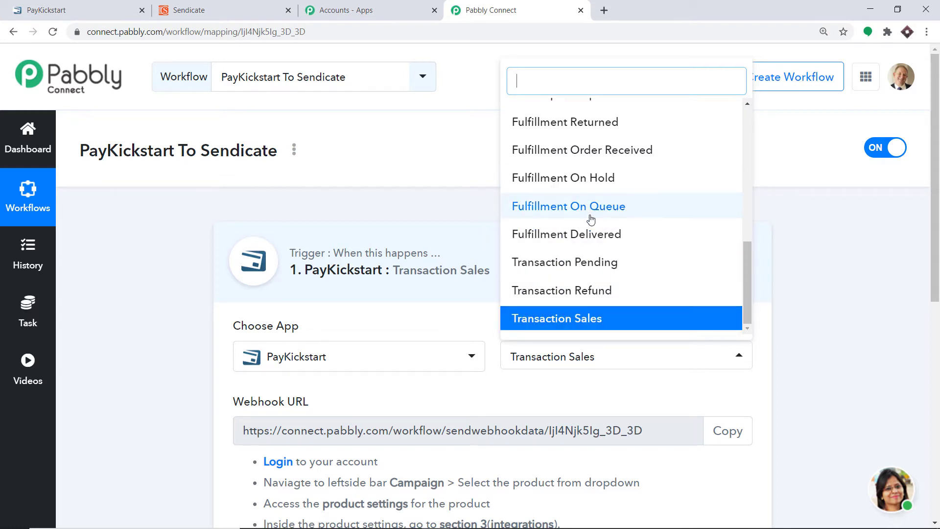
scroll(574, 164, up, 3)
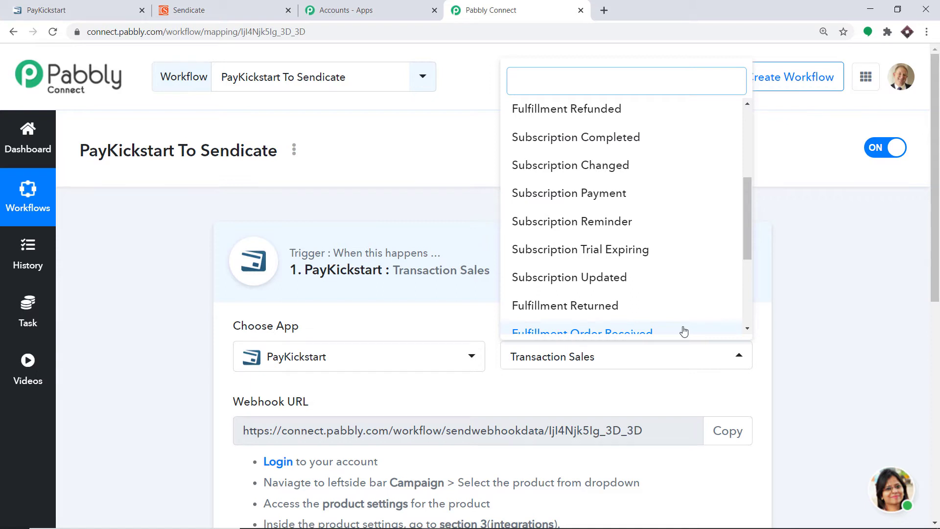
click(645, 377)
drag(938, 248, 939, 354)
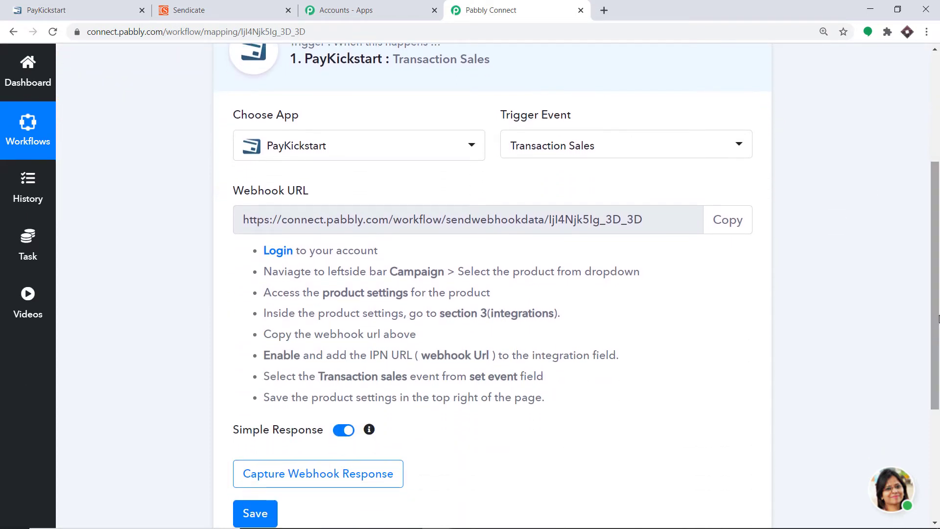
Switch to PayKickstart and open the Integrations section of the Tshirt product in the Pabbly Connect campaign
click(89, 5)
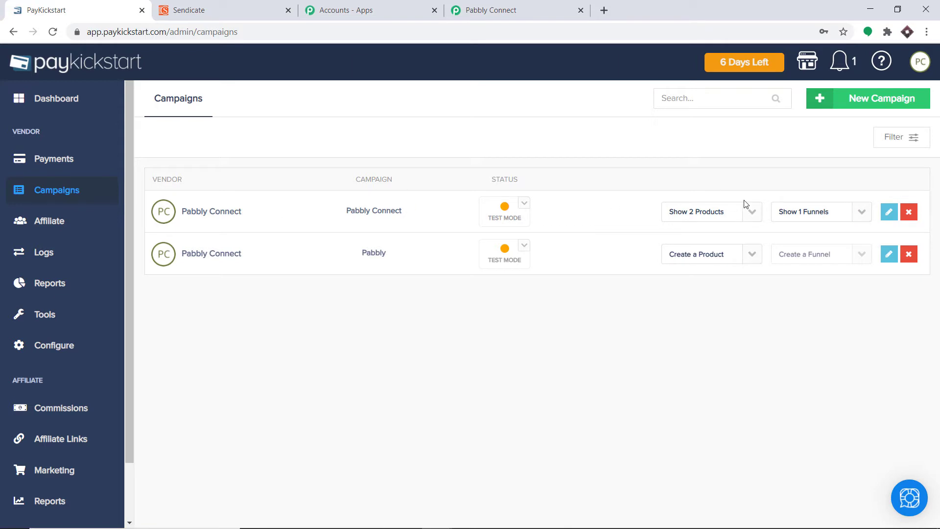
click(751, 212)
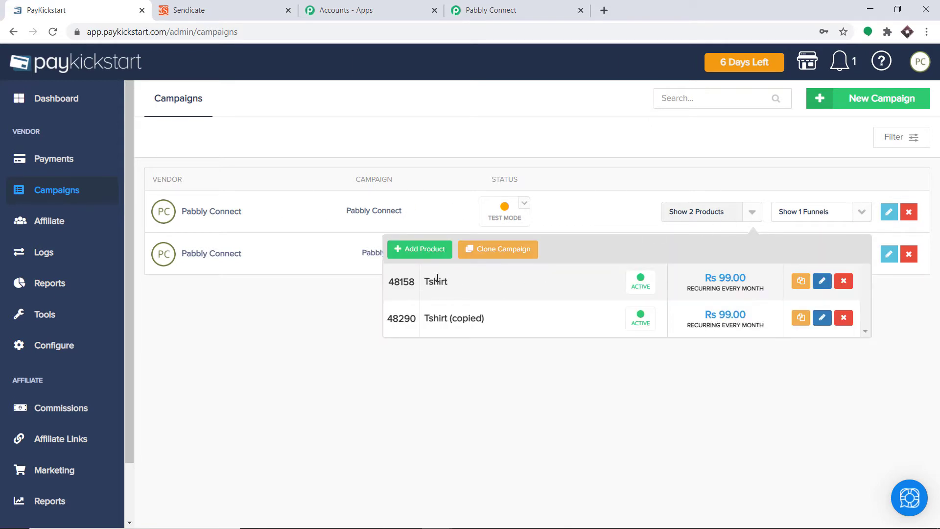
click(822, 283)
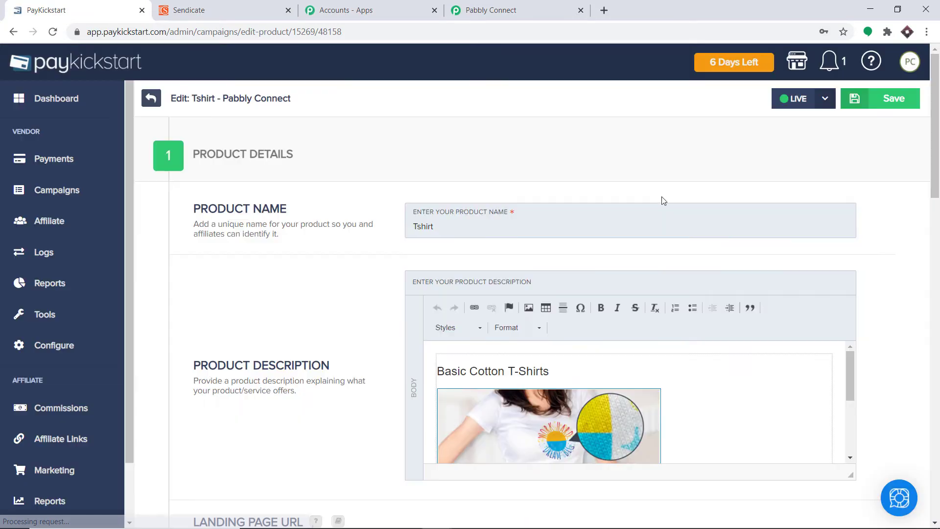
scroll(666, 195, down, 12)
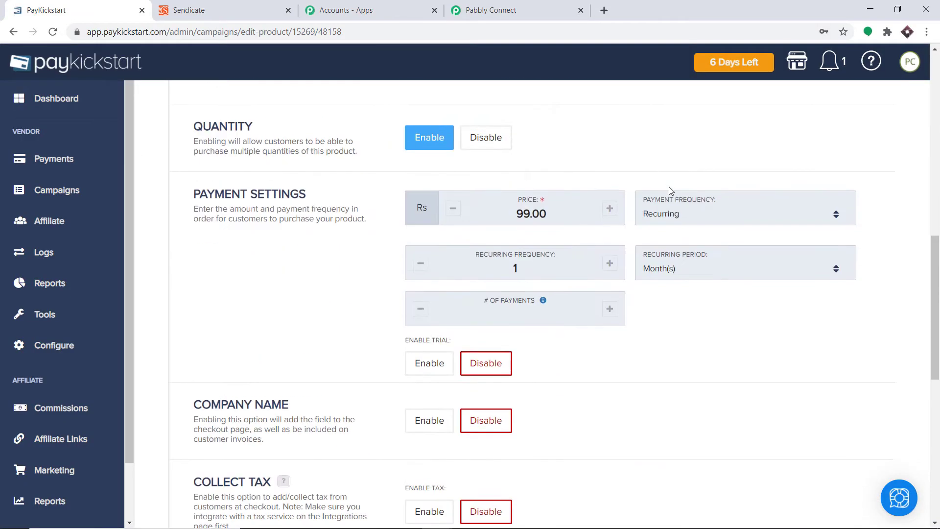
scroll(668, 188, down, 8)
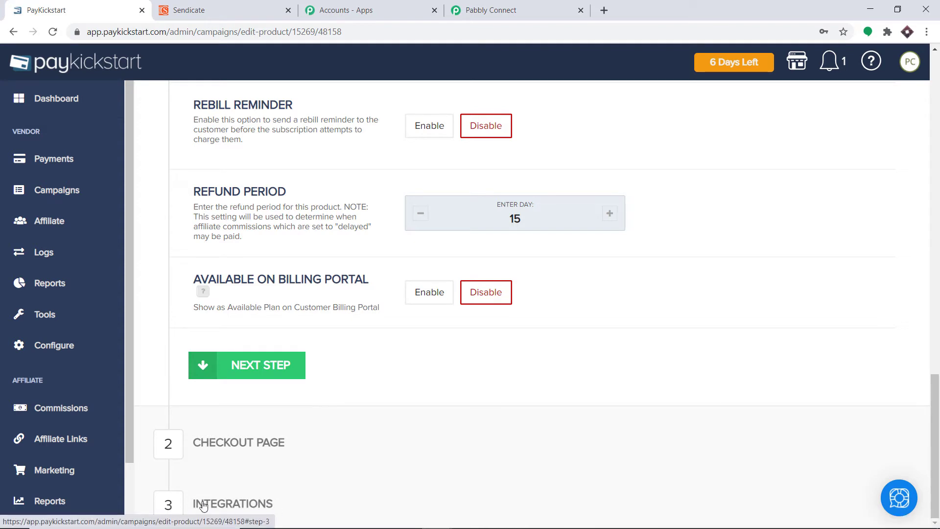
click(248, 509)
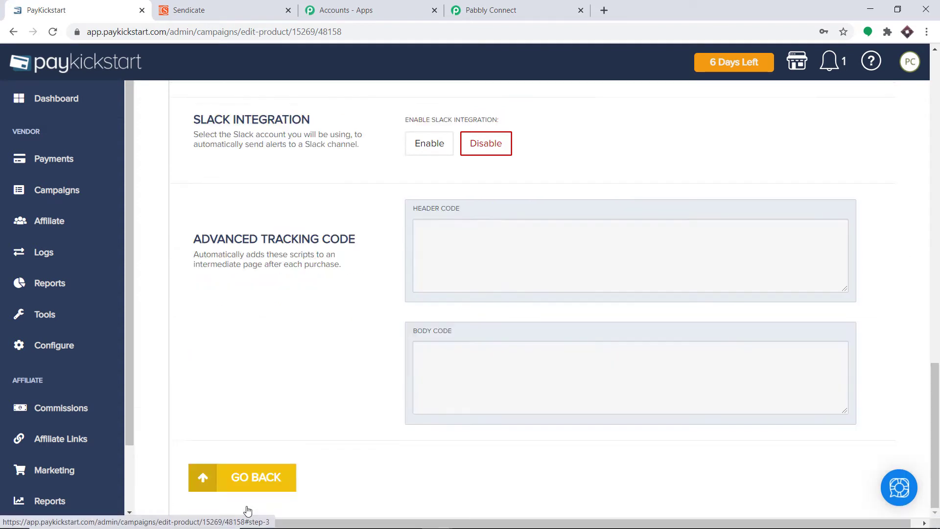
drag(935, 402, 937, 94)
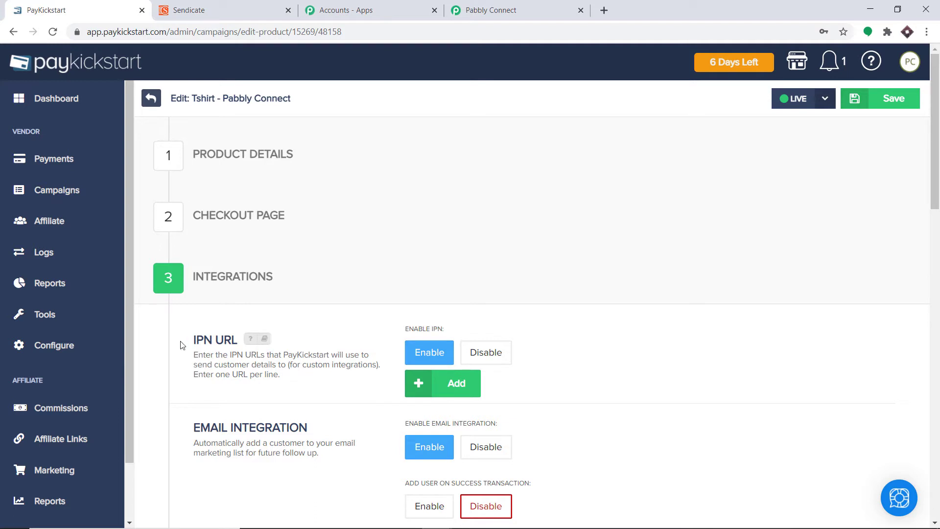
Add an IPN URL entry to the Tshirt product and fill it with the webhook URL copied from Pabbly Connect
mouse_move(255, 340)
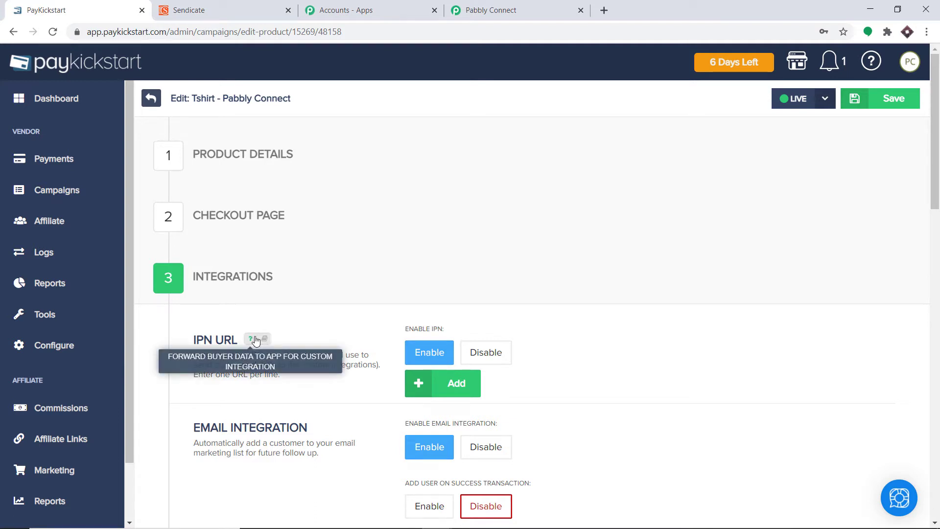
click(468, 390)
scroll(468, 390, down, 1)
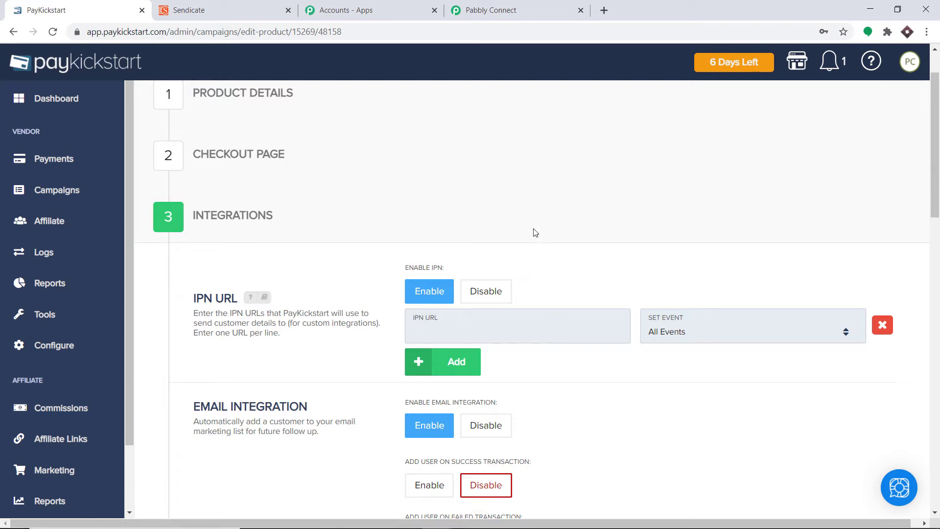
click(498, 7)
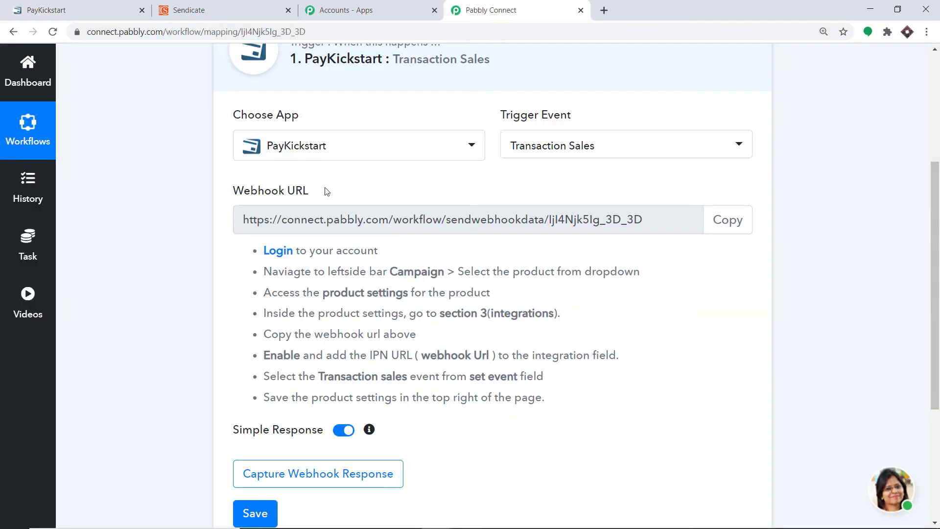
click(731, 218)
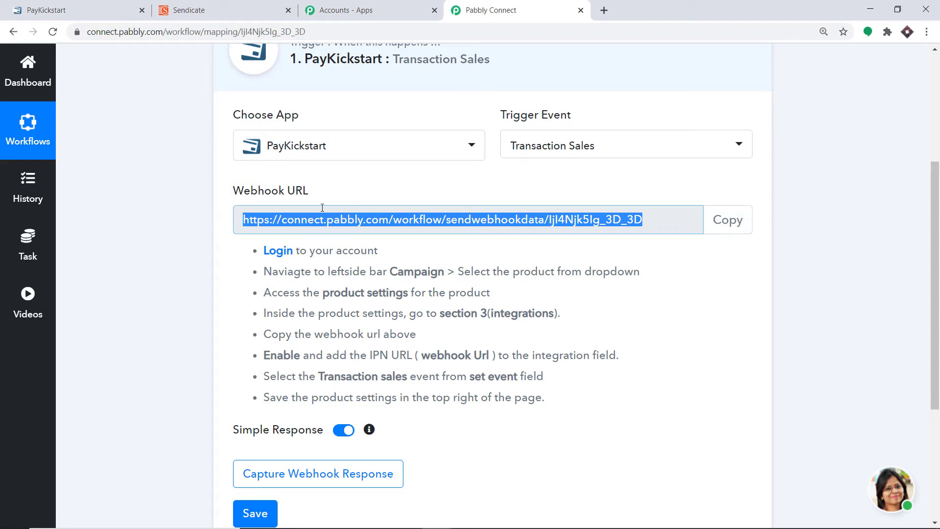
click(46, 6)
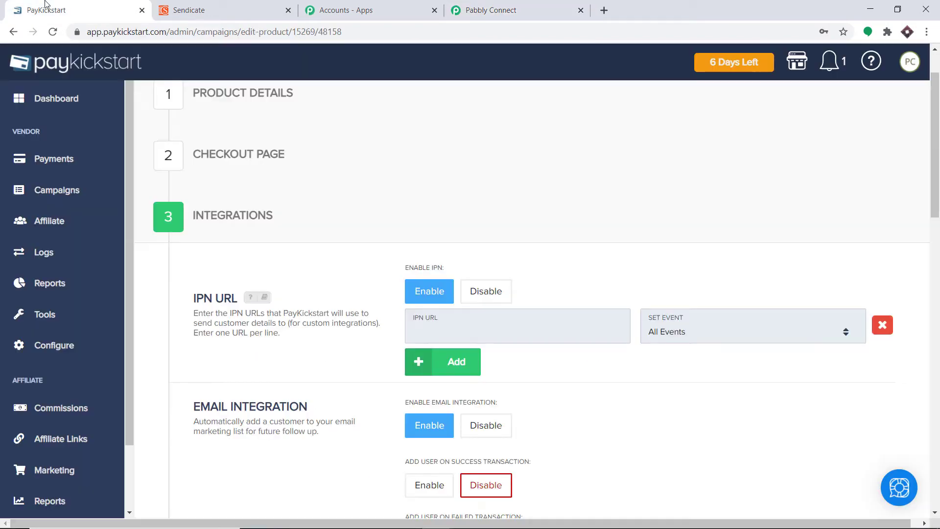
click(453, 337)
right_click(453, 337)
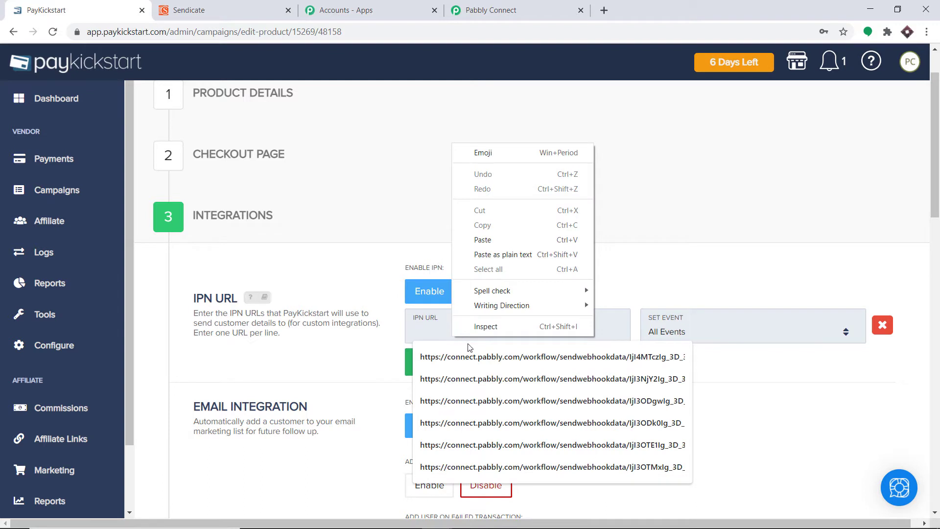
click(495, 241)
Set the new IPN entry's event to Transaction Sales and save the product
click(672, 336)
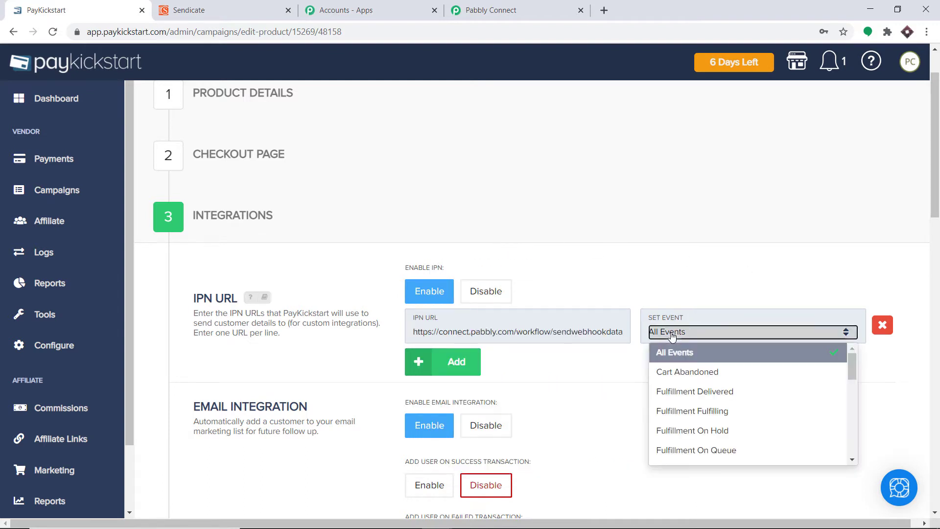
scroll(694, 392, down, 8)
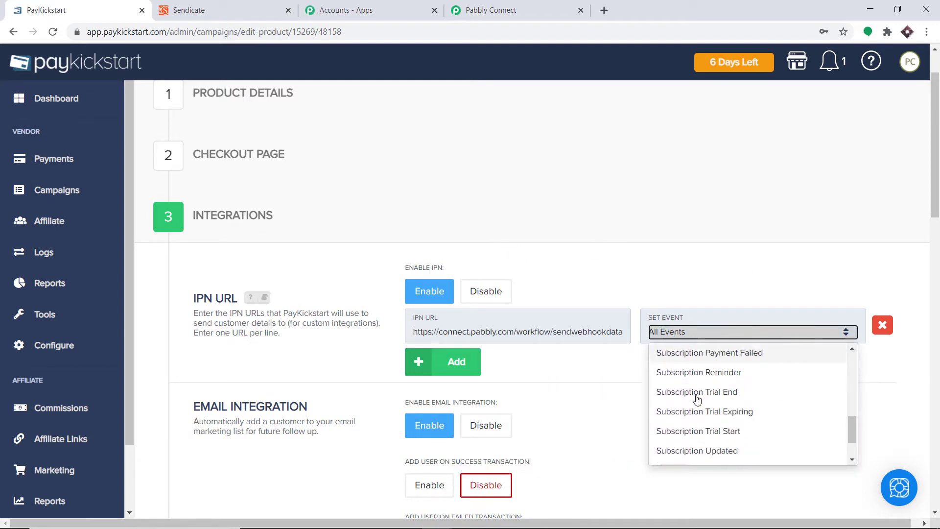
scroll(698, 413, down, 1)
click(700, 395)
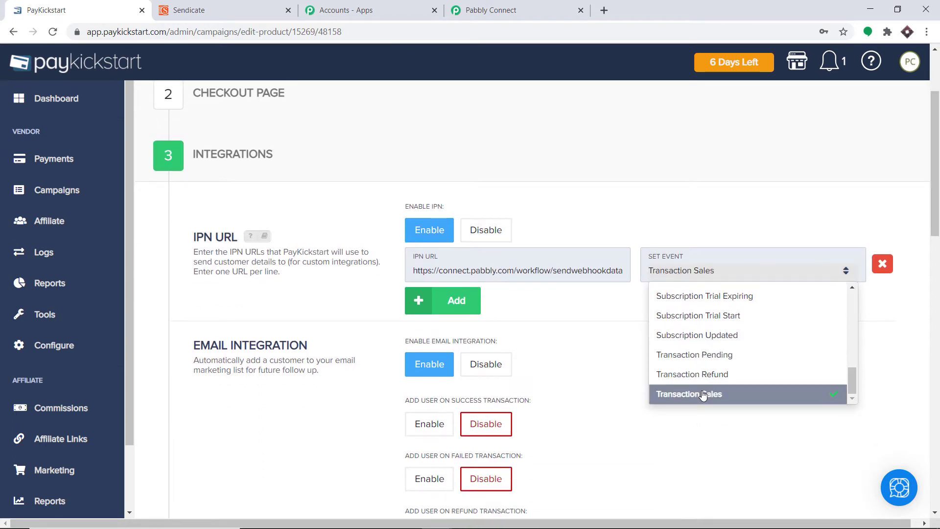
click(593, 403)
scroll(592, 396, up, 1)
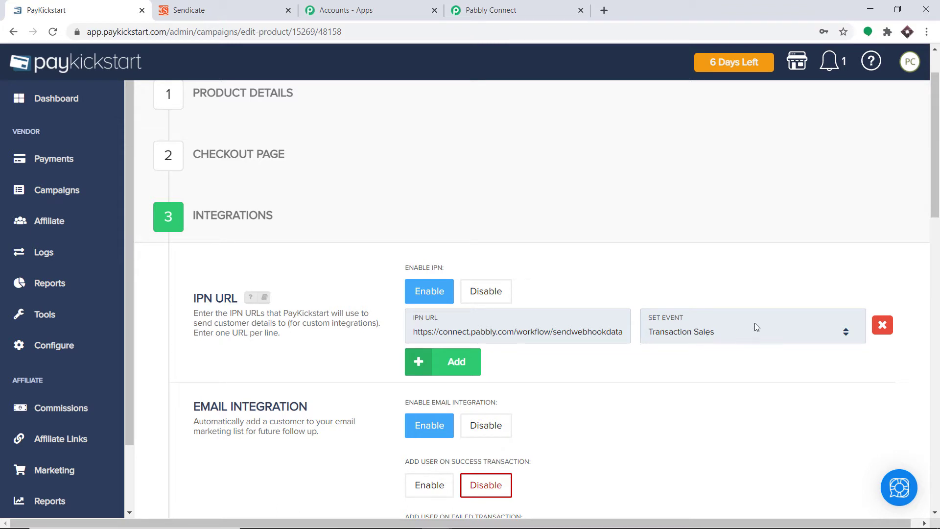
scroll(754, 326, up, 1)
click(880, 103)
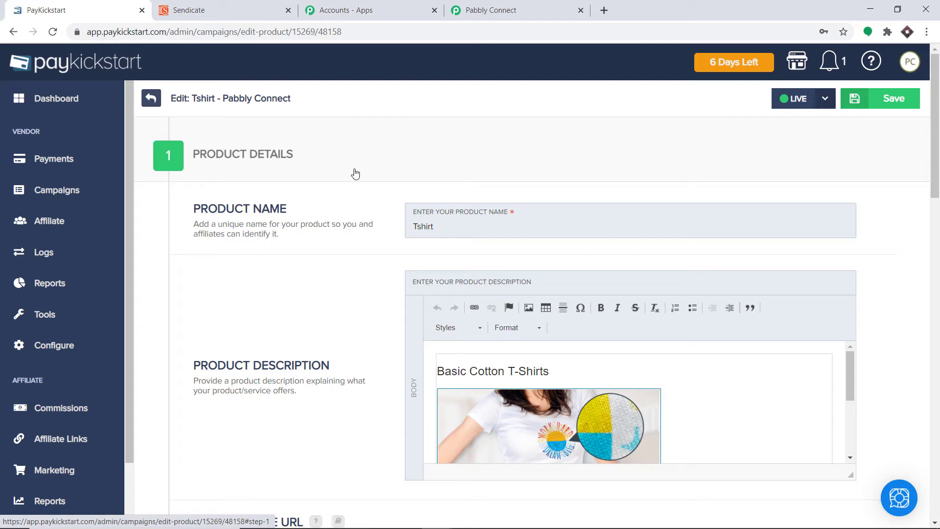
Switch back to Pabbly Connect and start capturing the webhook response for the PayKickstart trigger
click(490, 9)
scroll(438, 250, down, 3)
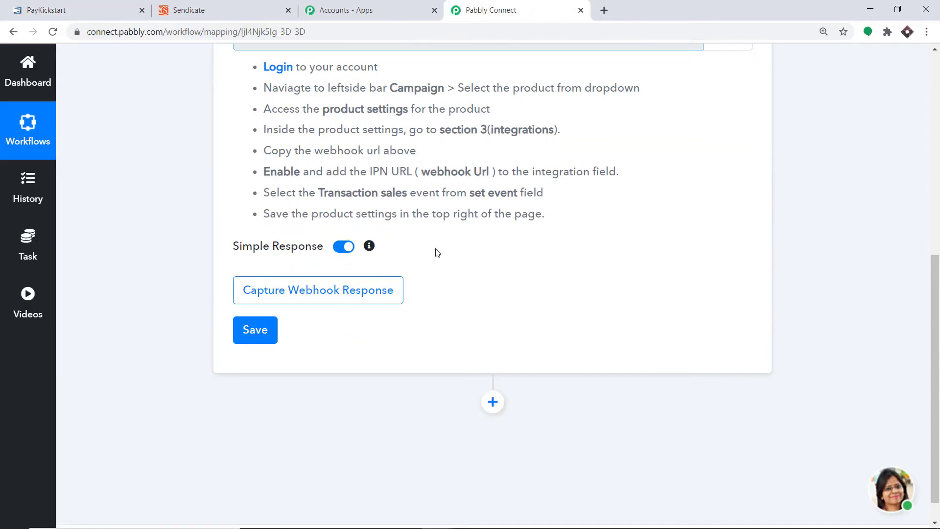
click(329, 301)
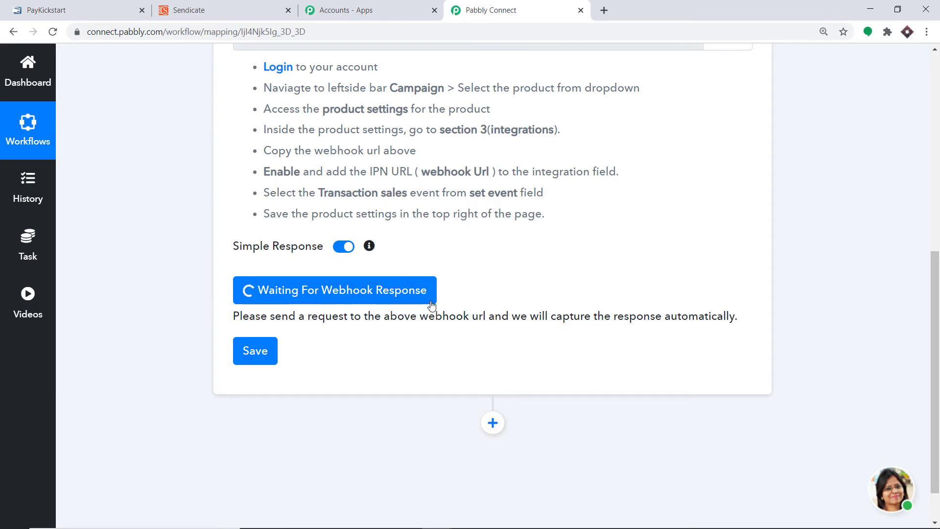
Switch to PayKickstart and copy the Tshirt checkout URL from the Pabbly Connect campaign's PC Integration funnel
click(90, 8)
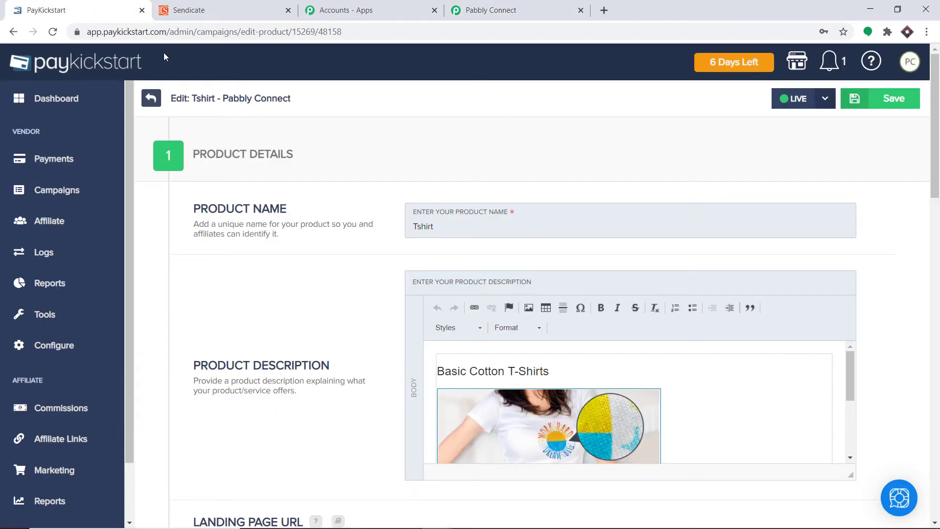
click(75, 192)
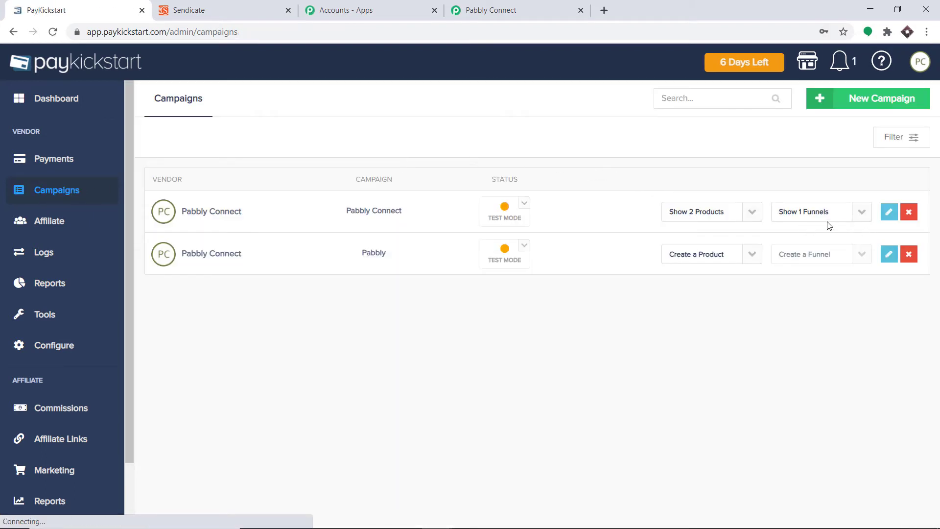
click(860, 216)
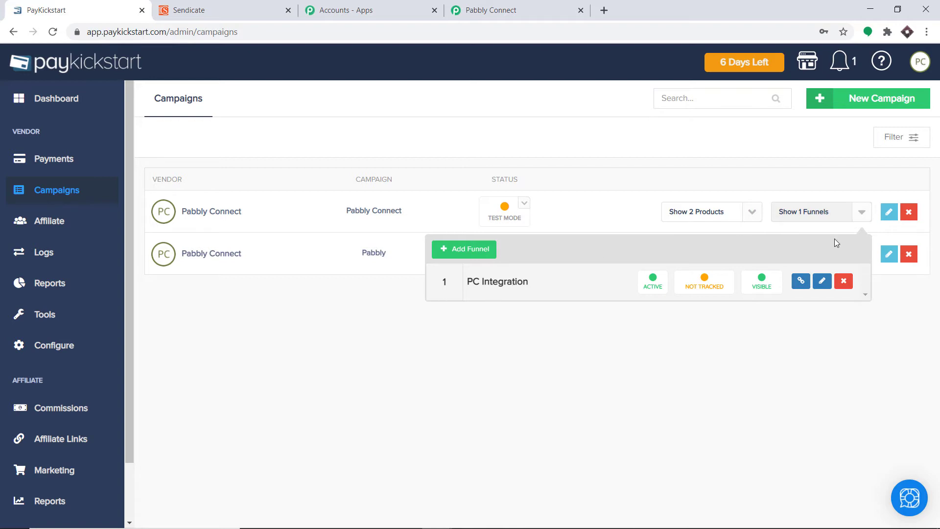
click(801, 282)
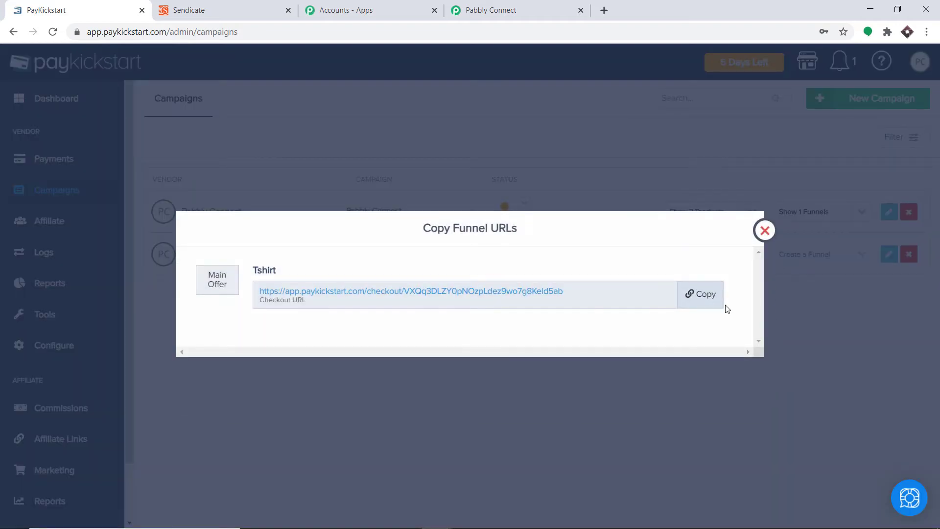
click(707, 295)
Open the copied checkout URL in a new browser tab and proceed with the order despite the repeat-purchase warning
click(605, 10)
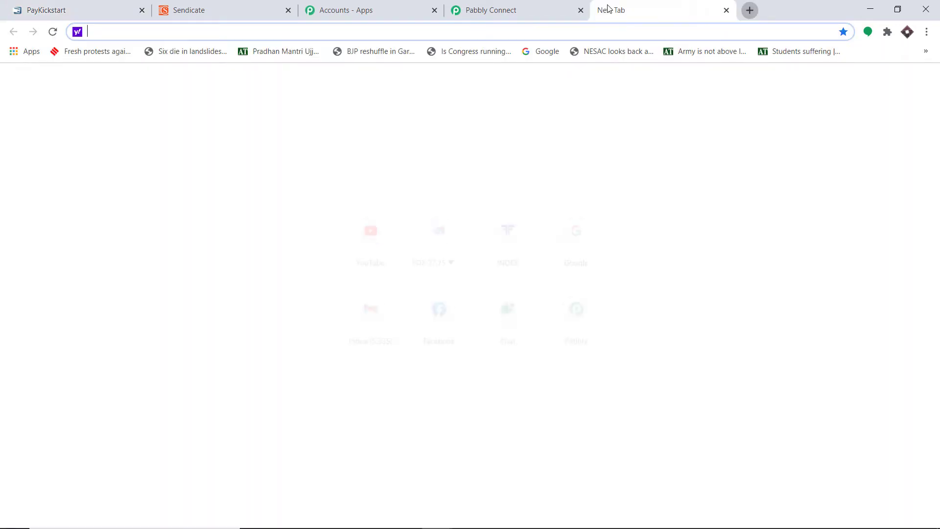
key(ctrl+v)
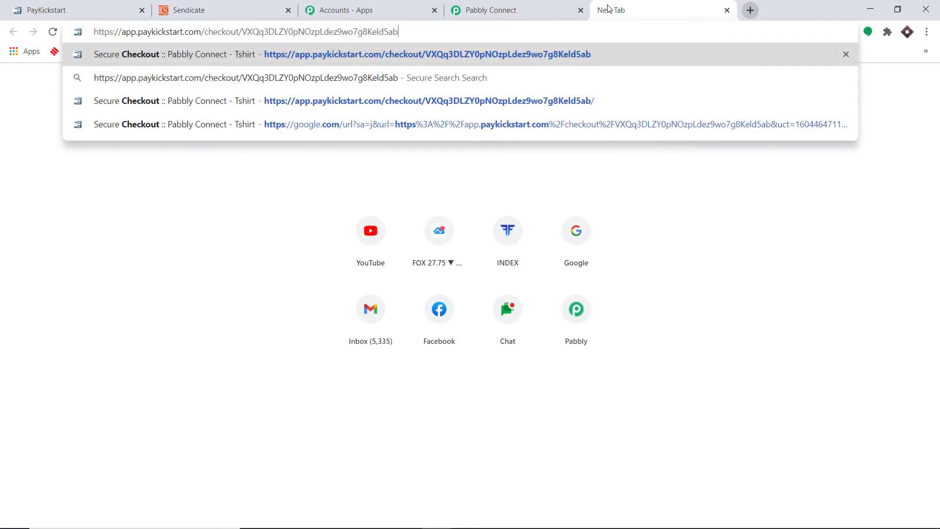
key(Return)
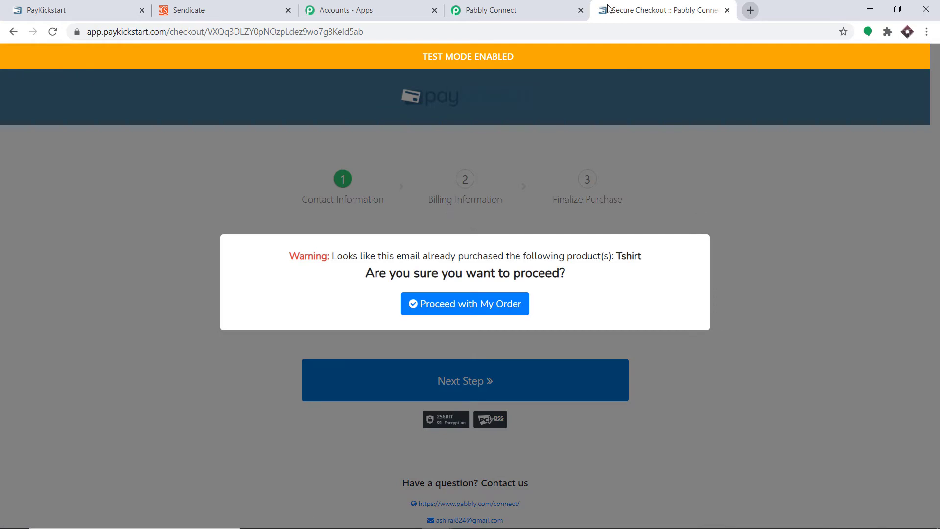
click(471, 307)
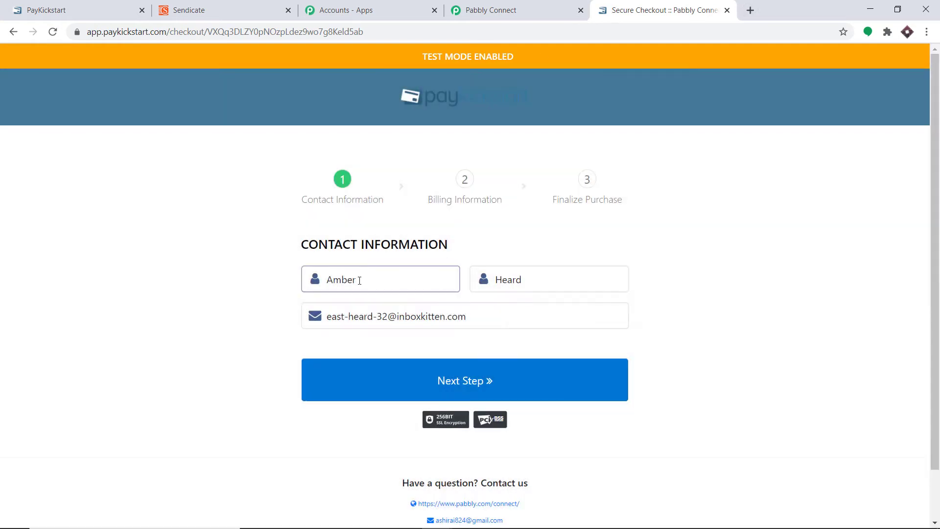
Replace the checkout contact information with another saved customer's name and e-mail, and continue to billing
click(369, 282)
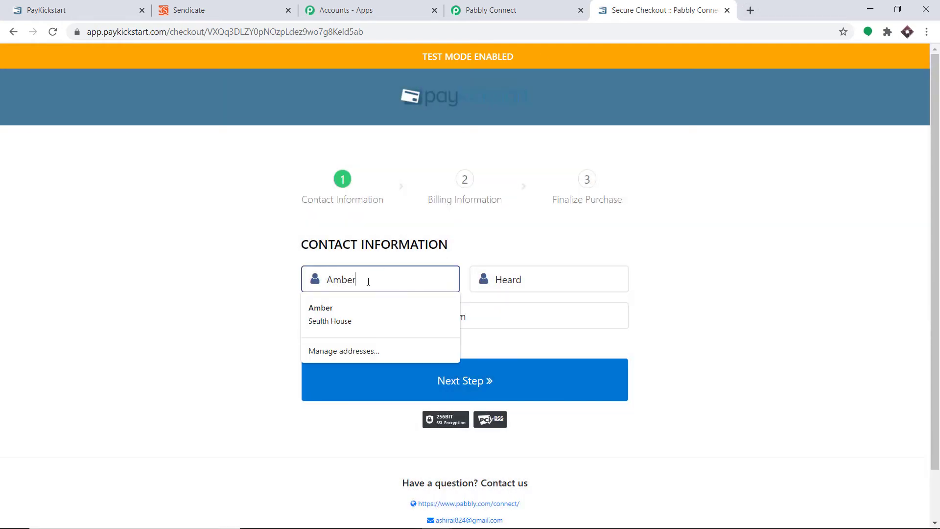
key(BackSpace)
key(BackSpace)
key(BackSpace)
key(BackSpace)
key(BackSpace)
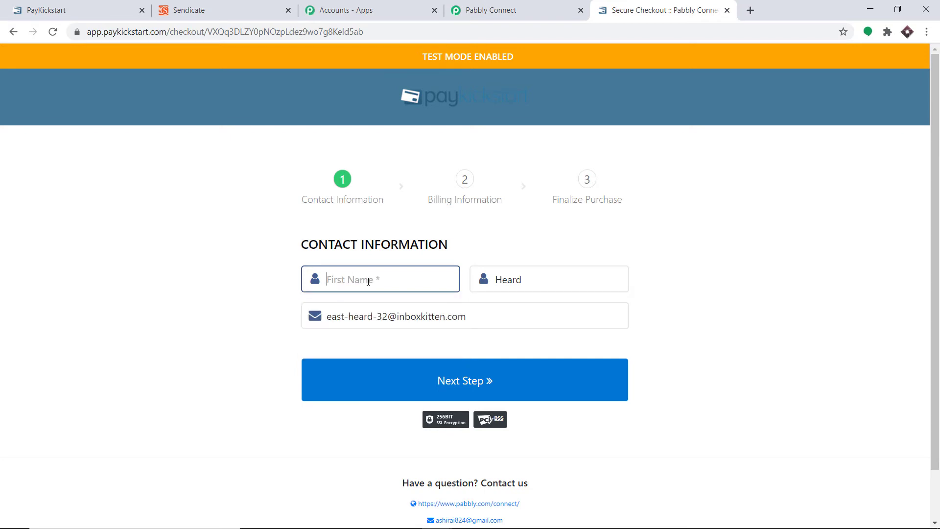
text(aaron)
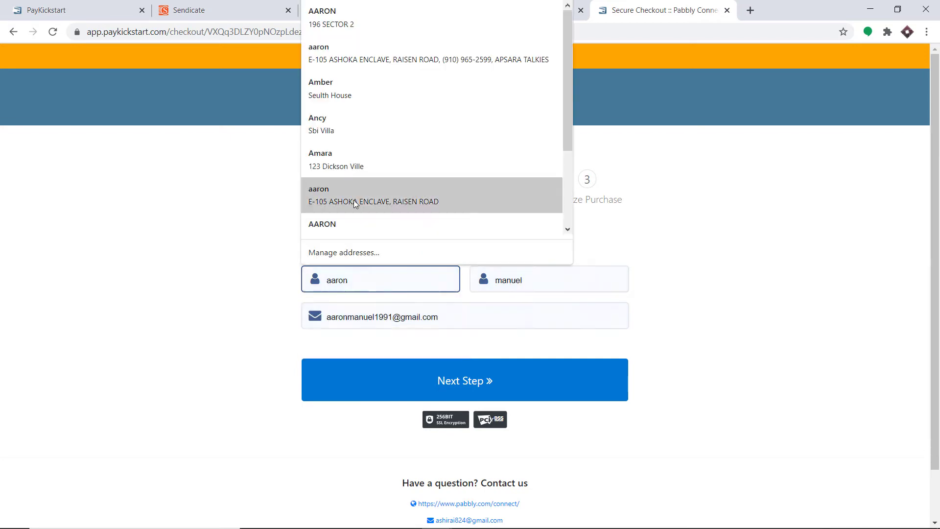
click(375, 126)
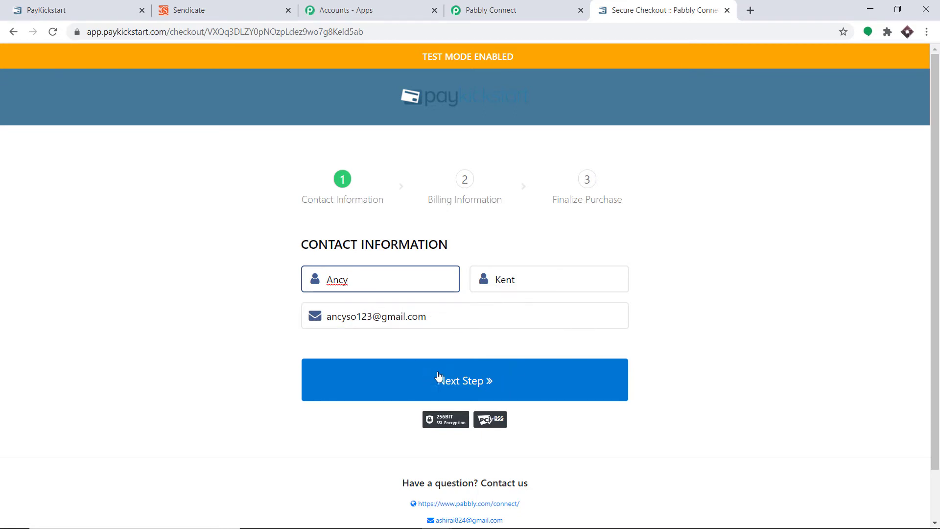
click(459, 380)
Fill the billing information with a saved address and phone number, keep France as the country, and complete the test purchase
scroll(459, 357, down, 3)
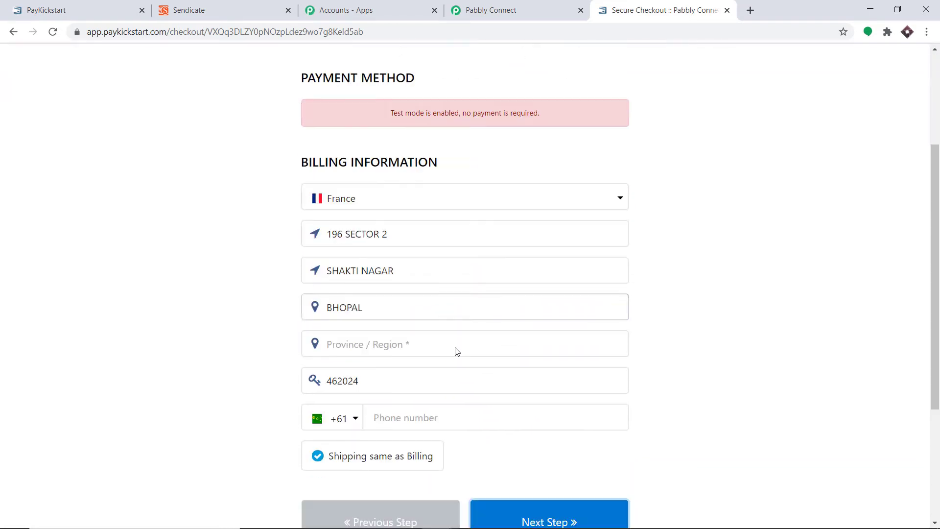
scroll(455, 351, up, 1)
scroll(529, 284, down, 1)
click(333, 338)
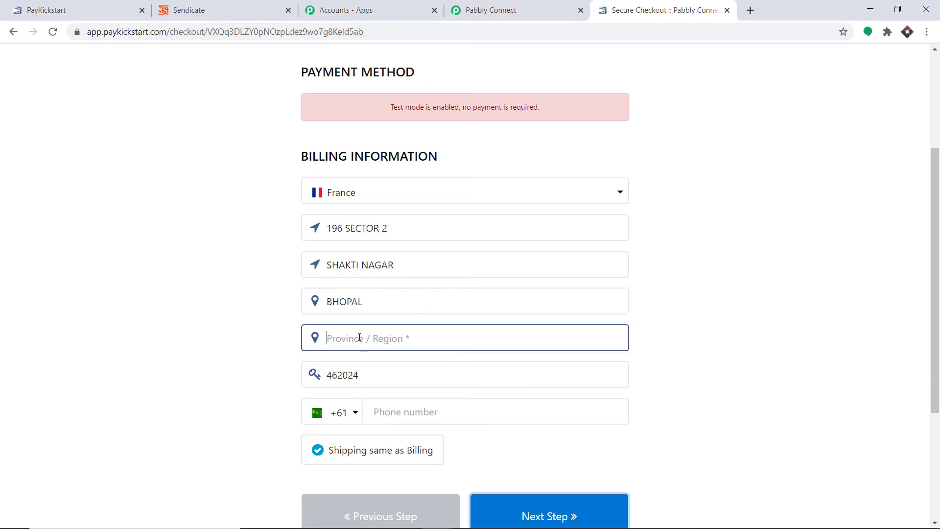
click(351, 171)
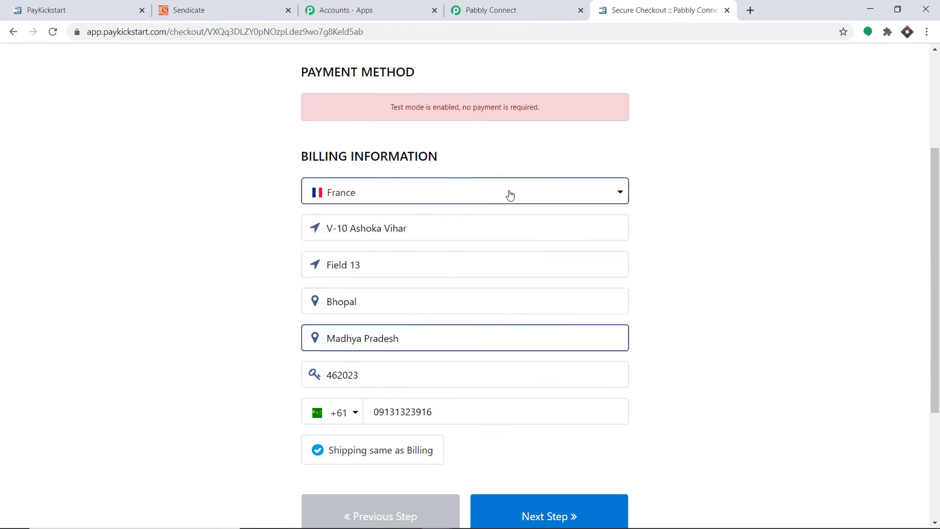
scroll(510, 193, down, 3)
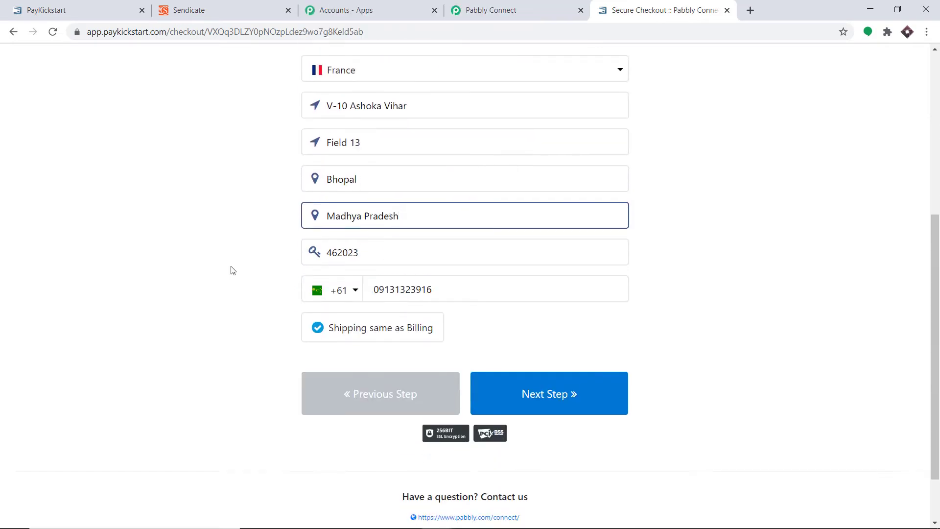
click(577, 395)
click(484, 349)
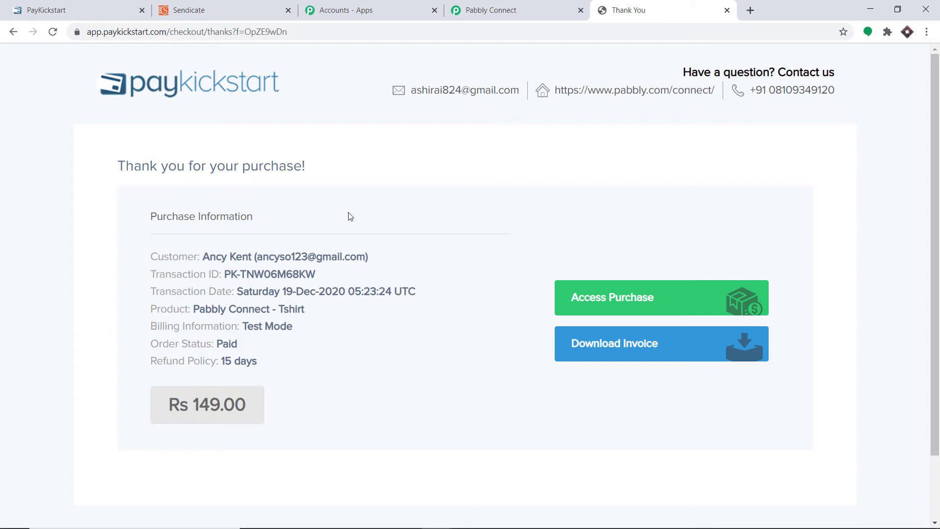
Switch back to Pabbly Connect and examine the captured webhook response for the billing and buyer details
click(495, 10)
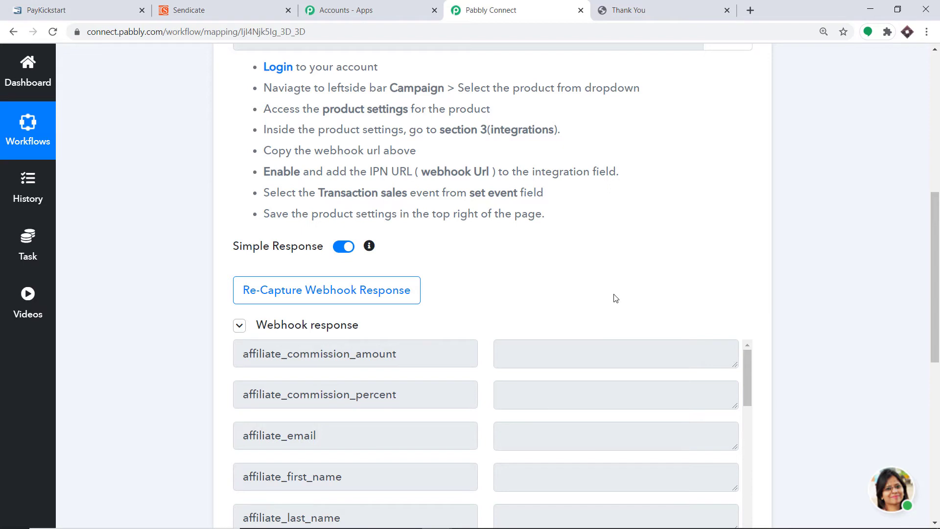
scroll(615, 298, down, 5)
scroll(611, 294, down, 3)
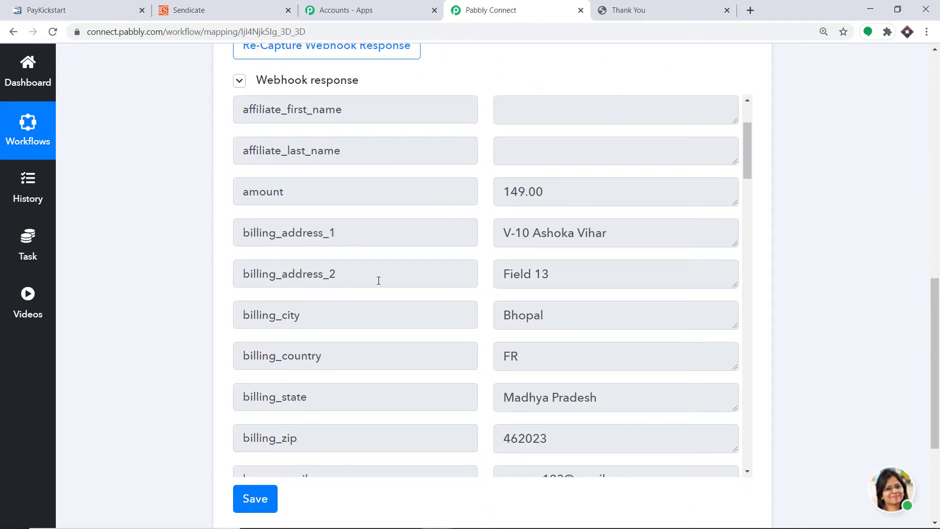
scroll(323, 277, down, 4)
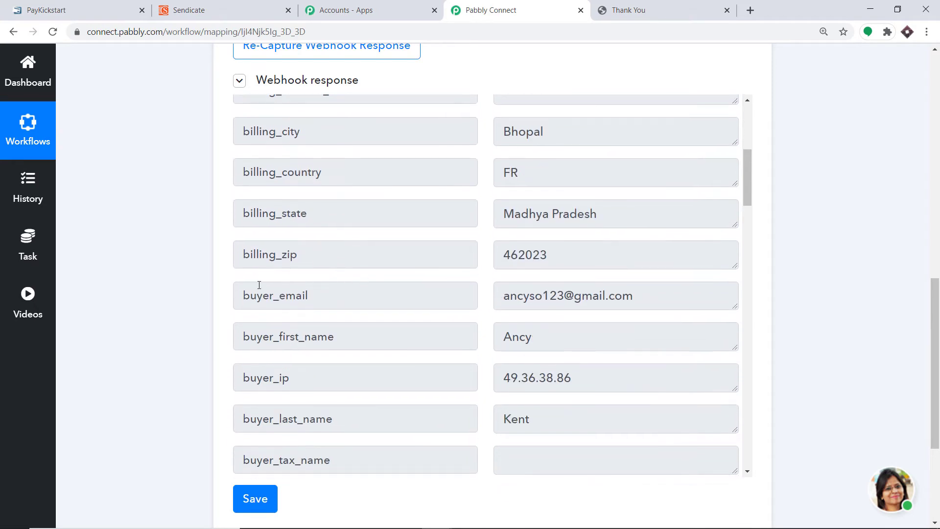
scroll(492, 301, down, 1)
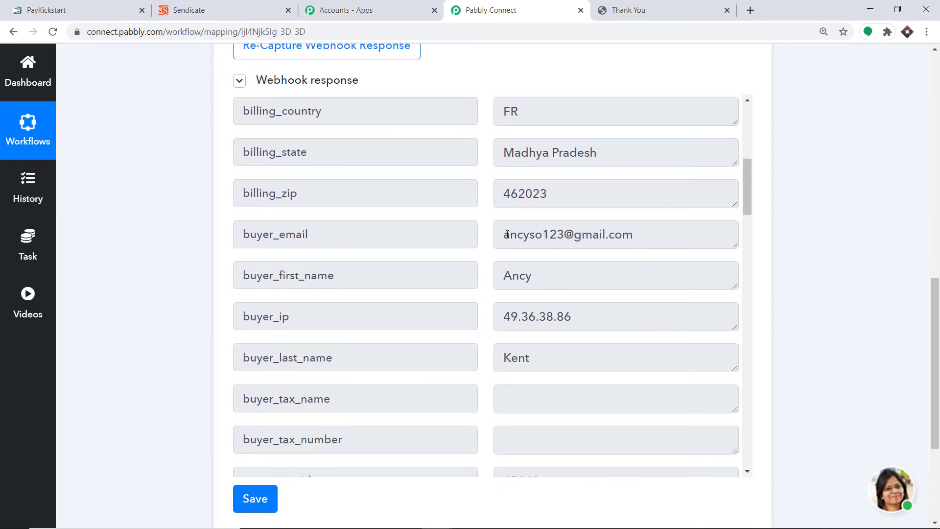
scroll(636, 226, down, 3)
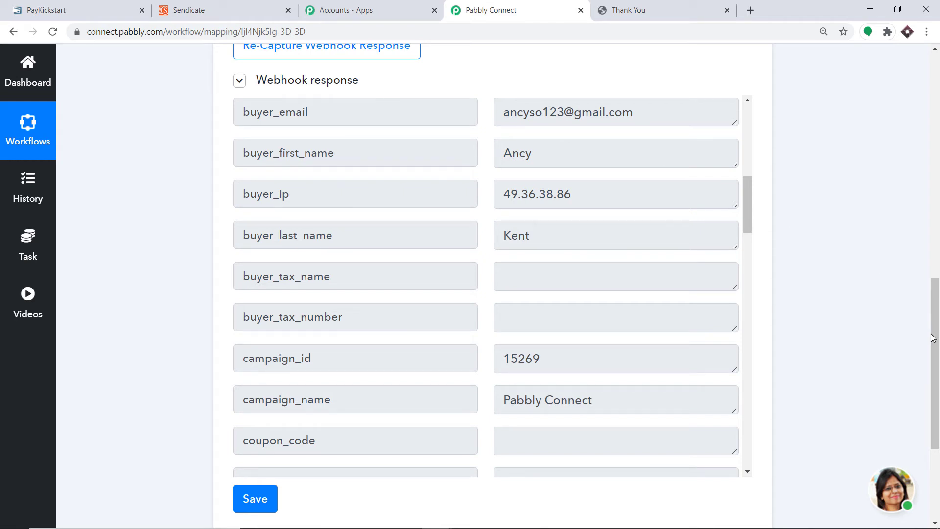
Add an action step below the PayKickstart trigger
scroll(933, 338, down, 5)
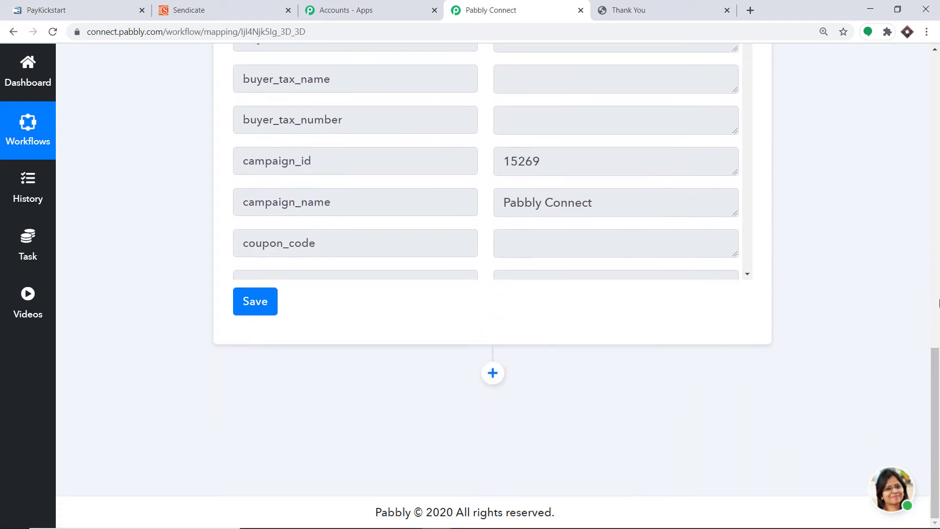
click(491, 375)
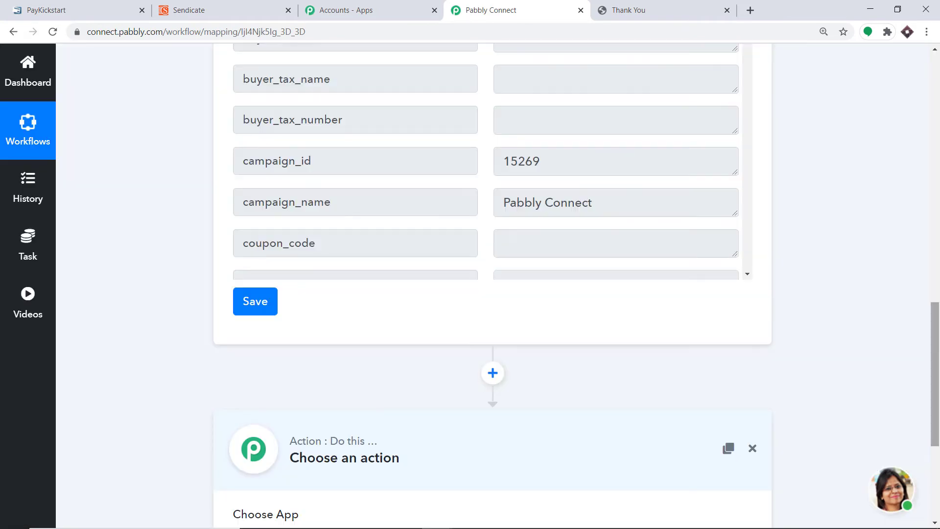
scroll(935, 436, down, 4)
drag(939, 437, 937, 445)
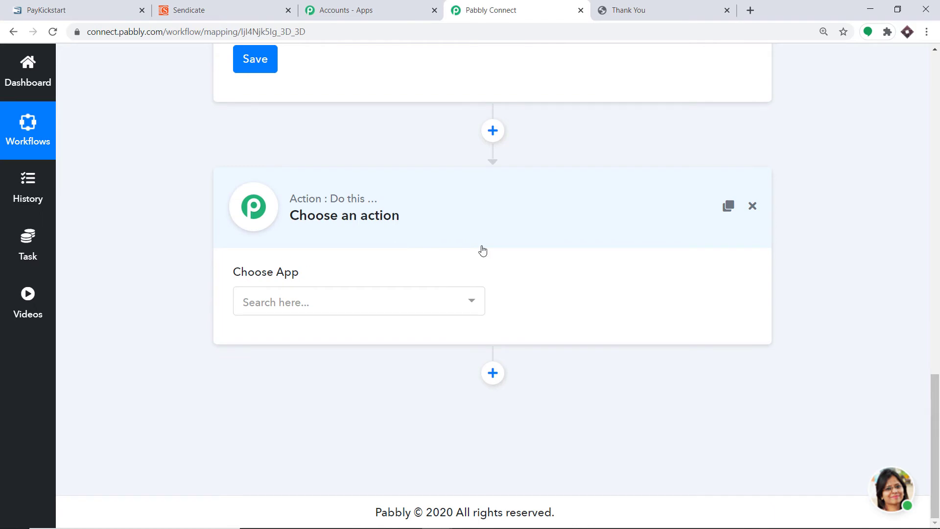
Set the action's app to Sendicate and its action event to Add/Update Subscriber
click(459, 306)
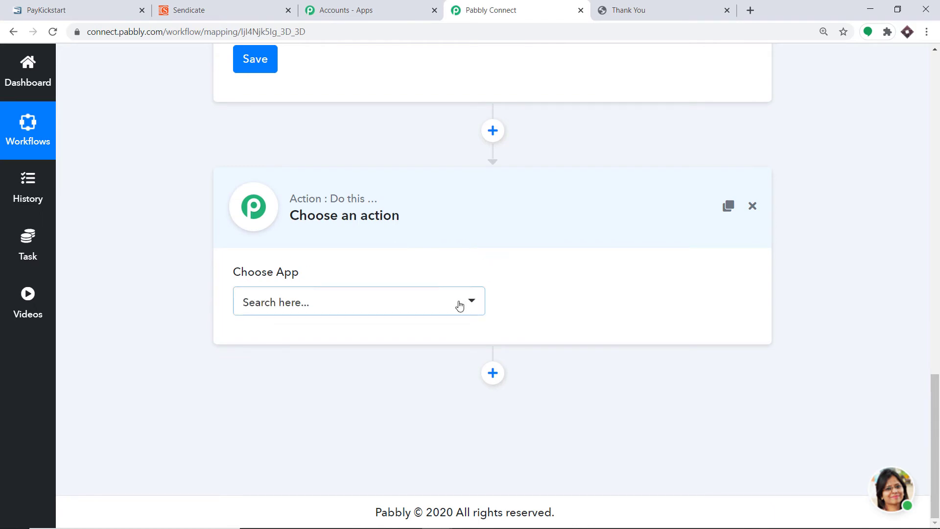
click(459, 306)
text(se)
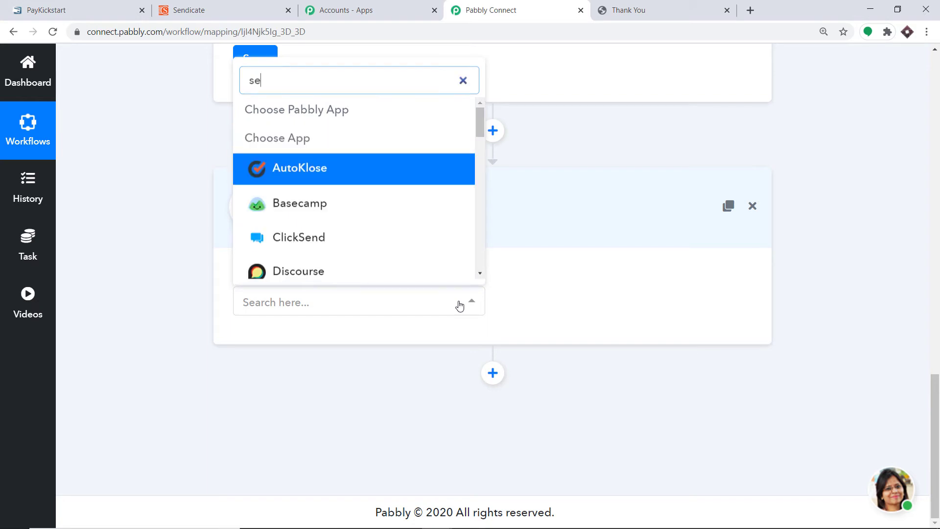
text(ndi)
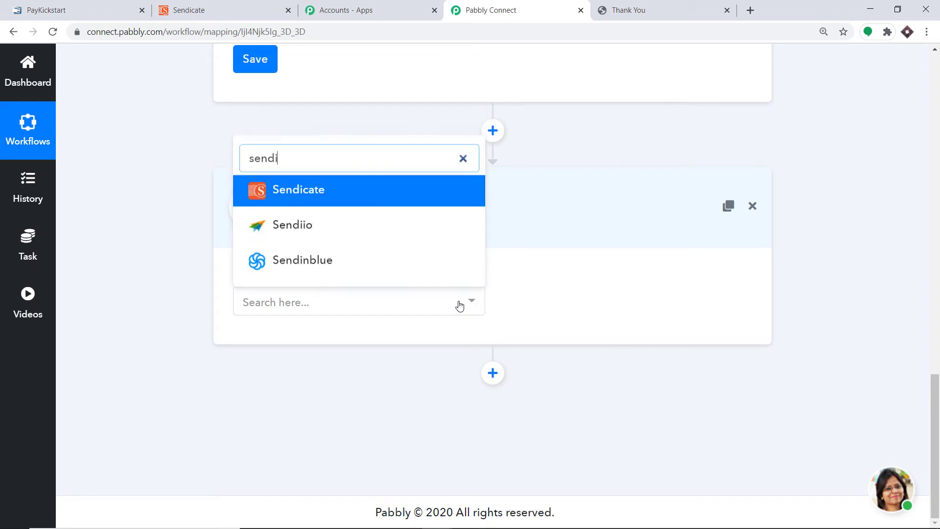
click(403, 200)
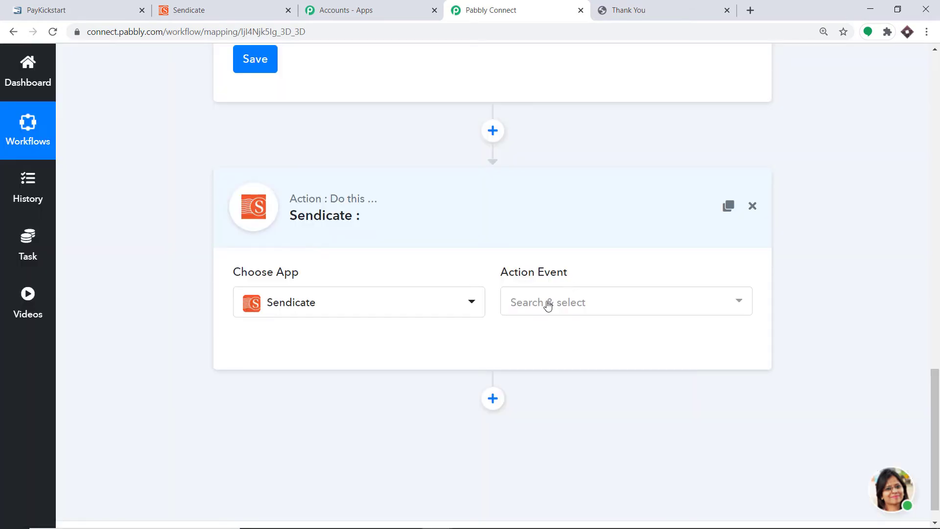
click(547, 302)
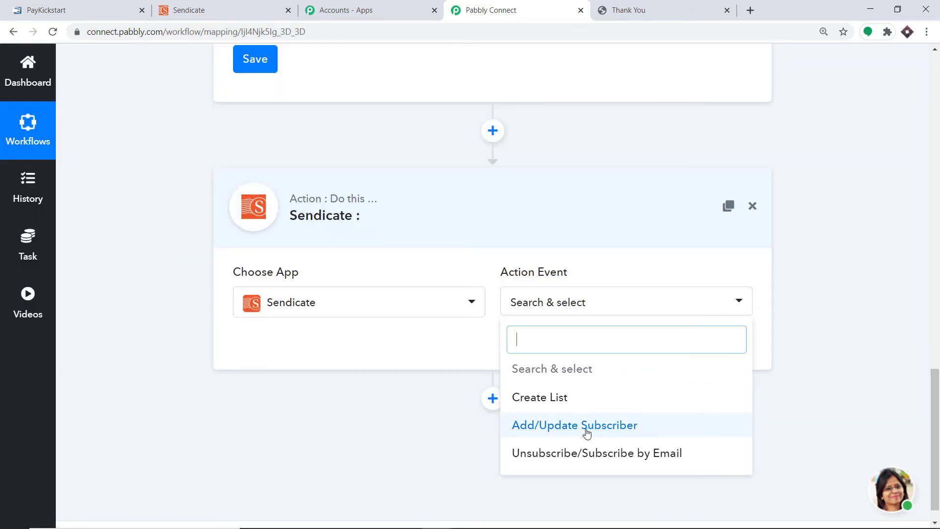
click(610, 434)
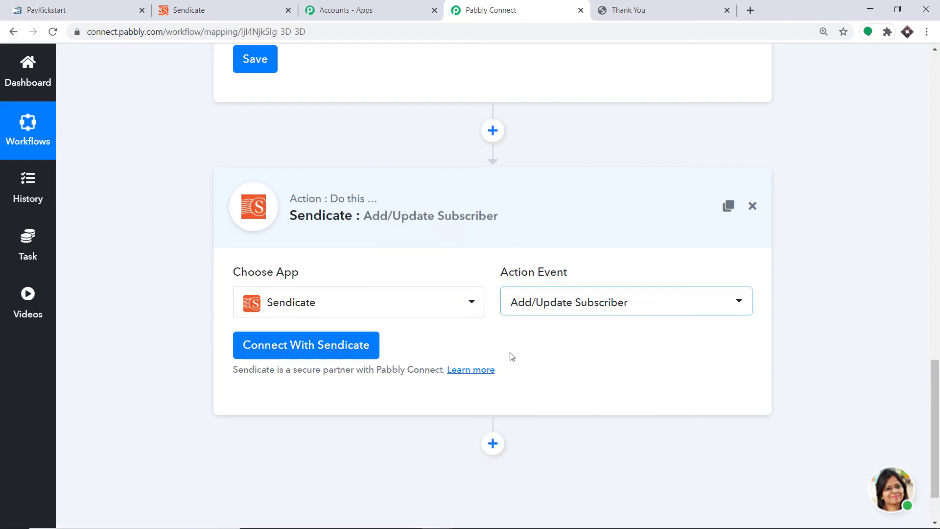
Start a new Sendicate connection for the action, and switch to Sendicate to open its account details page
click(321, 352)
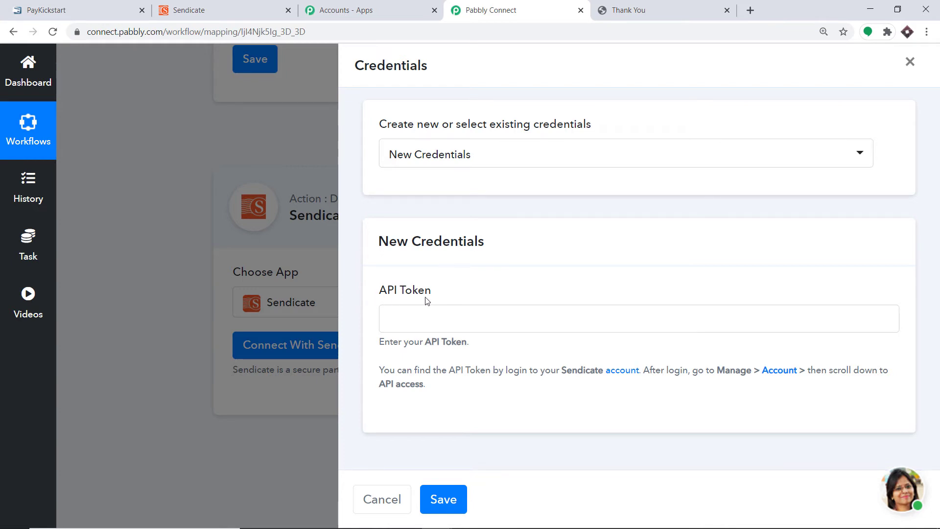
click(247, 4)
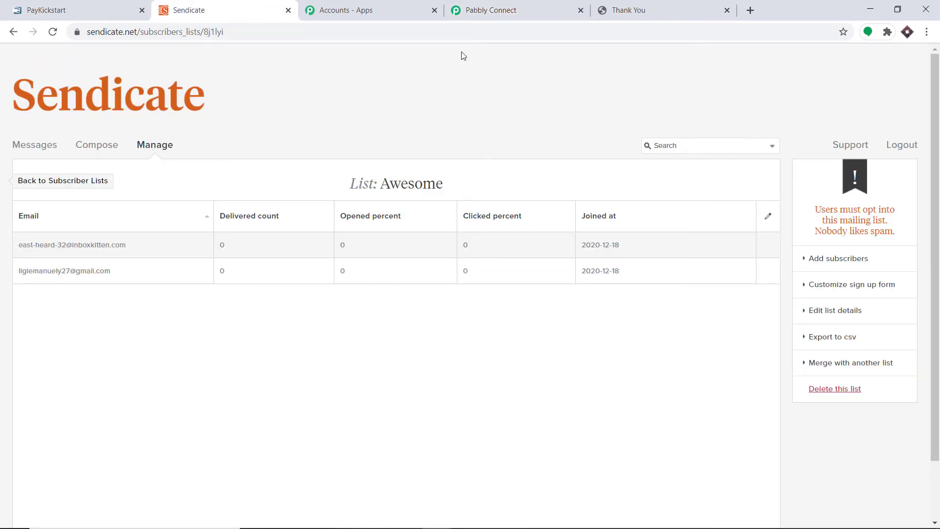
mouse_move(169, 151)
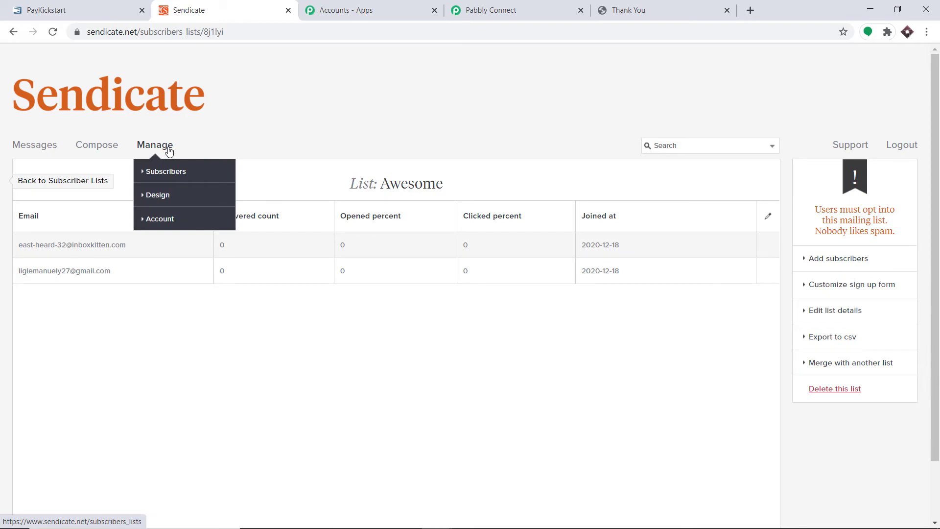
click(167, 226)
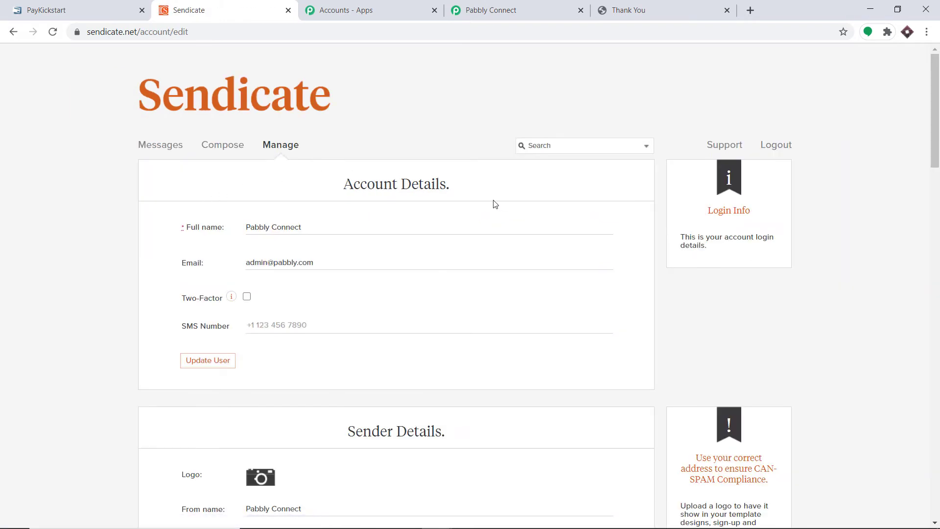
Copy the API token from the API Access section of the Sendicate account details page
scroll(511, 193, down, 4)
scroll(511, 193, down, 20)
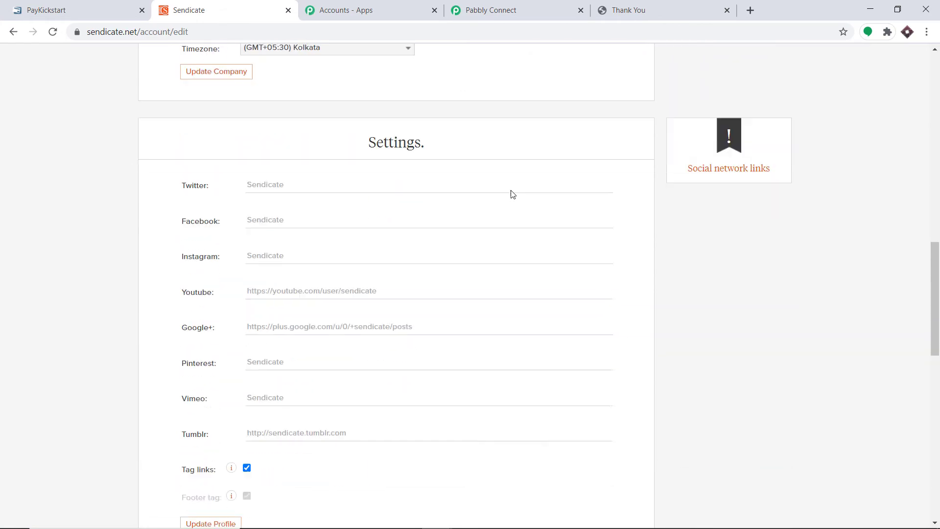
scroll(511, 194, down, 5)
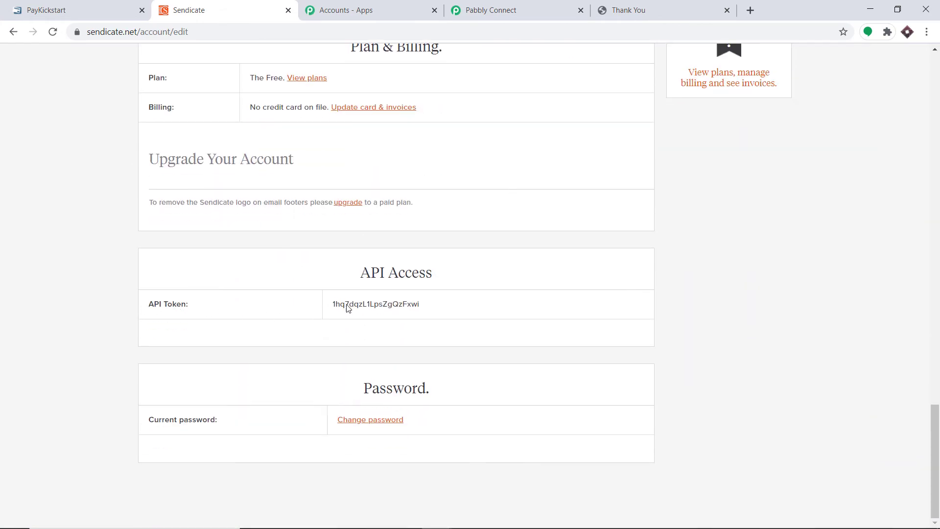
double_click(368, 305)
right_click(368, 304)
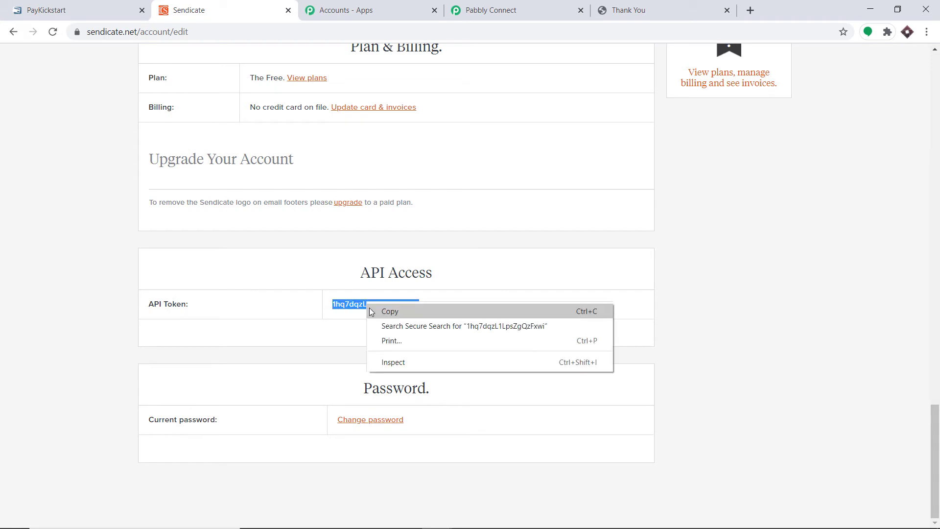
click(382, 311)
Switch to Pabbly Connect, paste the Sendicate API token into the new credentials, and save the connection
click(499, 7)
click(400, 315)
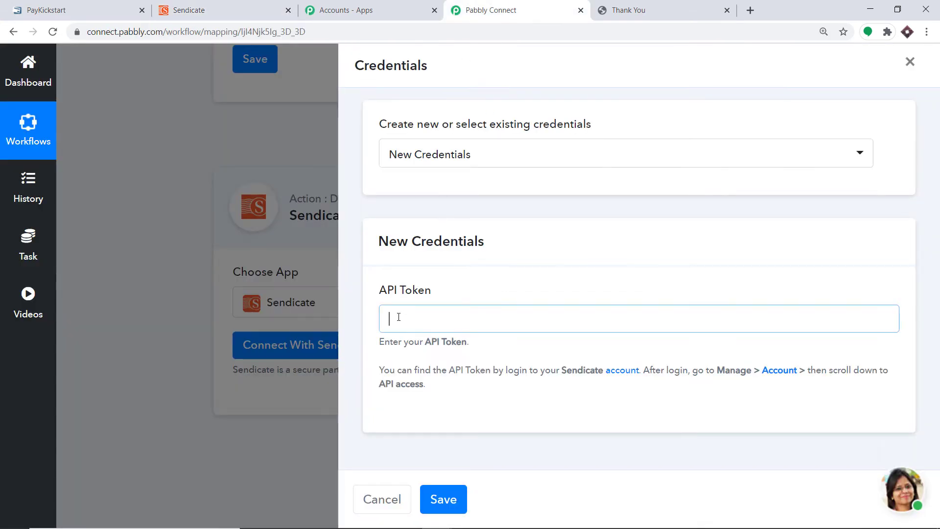
right_click(399, 318)
click(438, 413)
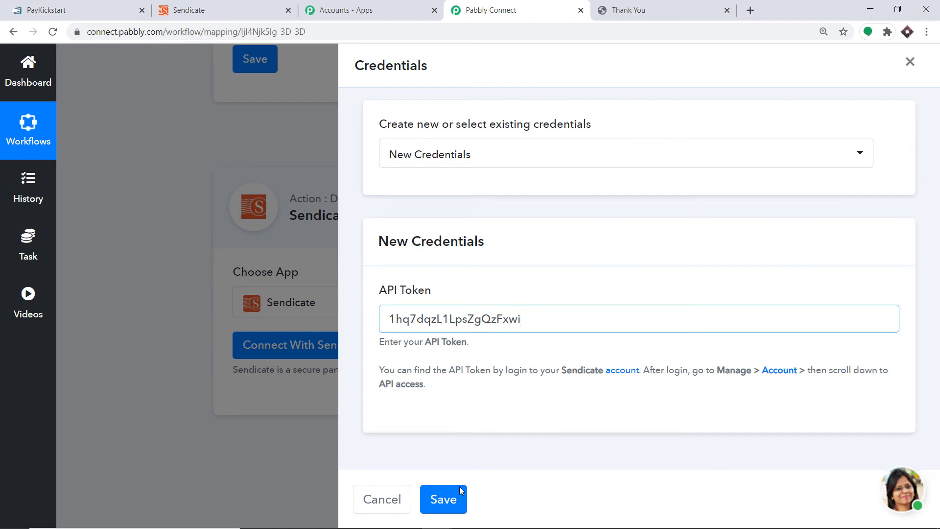
click(451, 502)
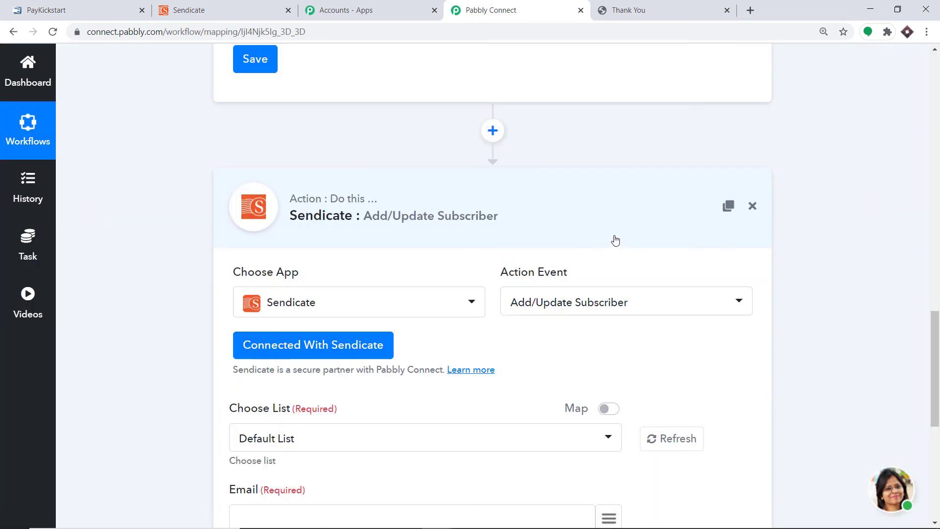
Compare the list choices offered in the Sendicate action with the subscriber lists in the Sendicate account
drag(935, 354, 939, 421)
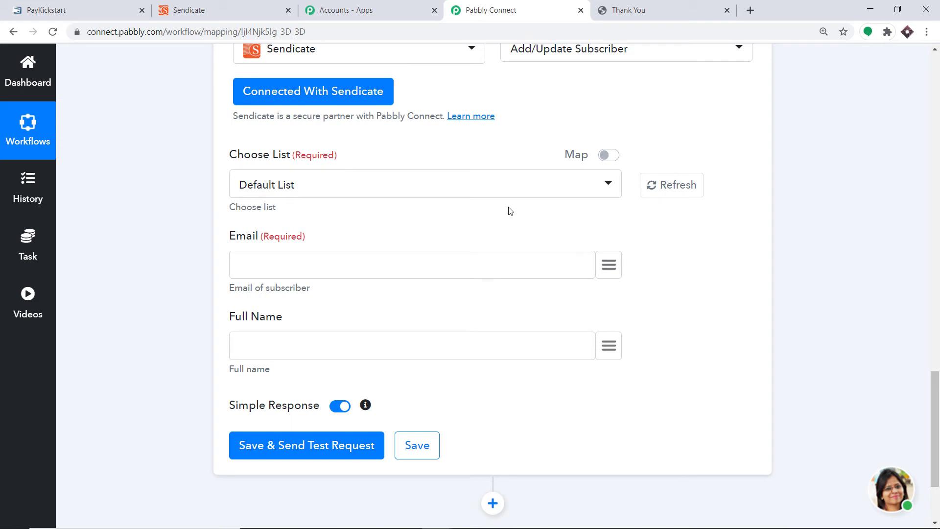
click(282, 188)
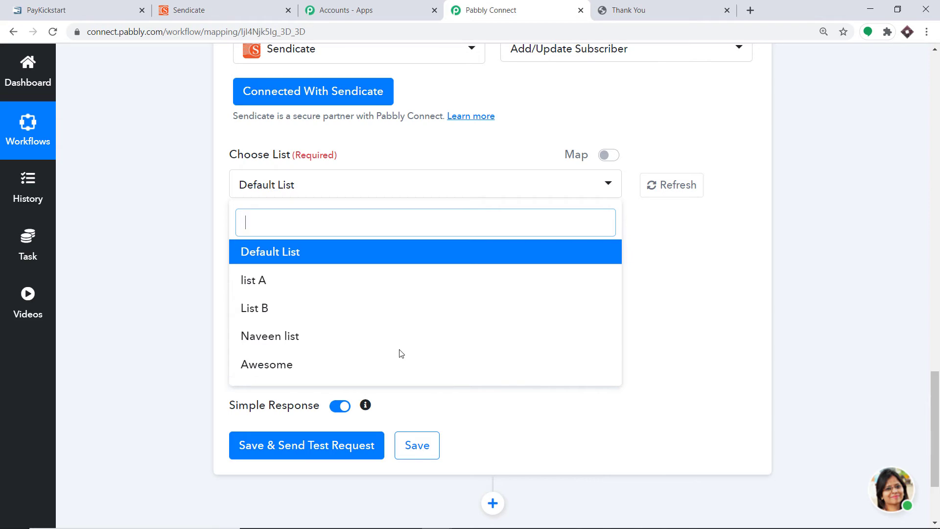
click(211, 5)
scroll(349, 167, up, 10)
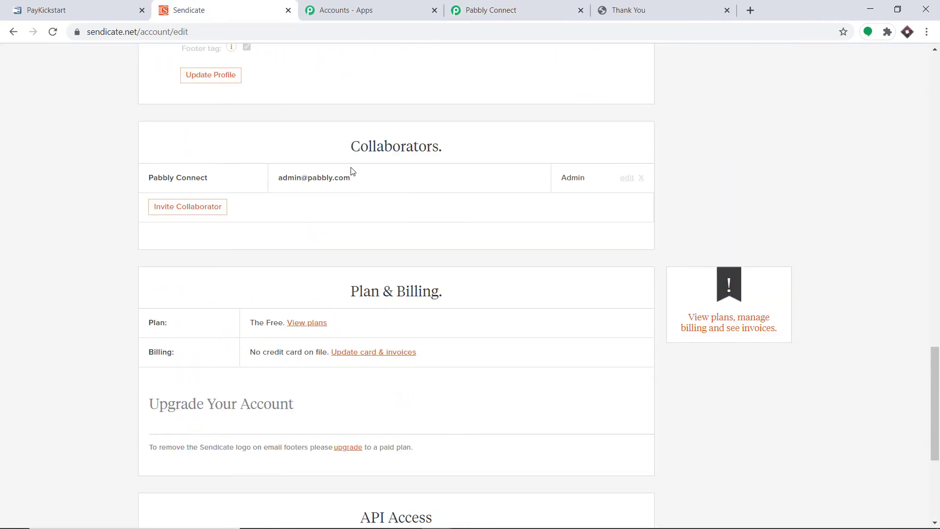
drag(936, 308, 939, 49)
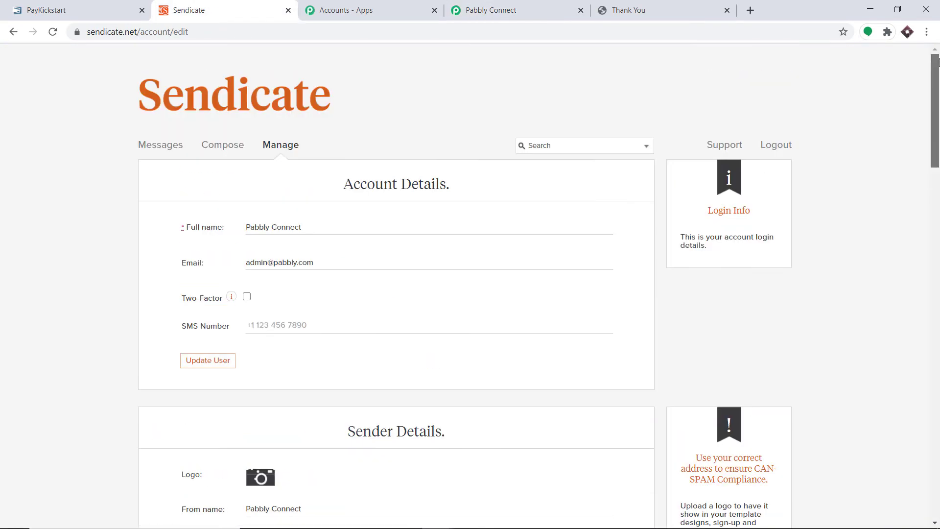
mouse_move(274, 145)
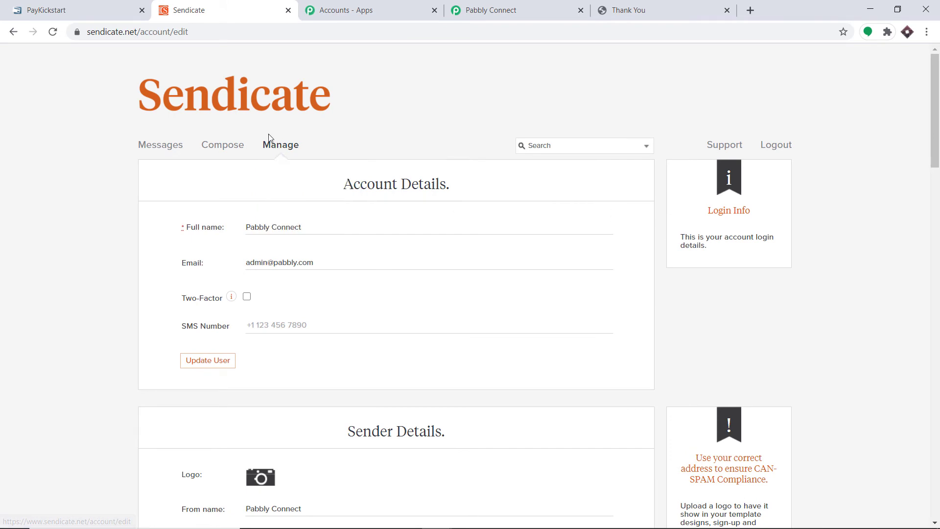
click(294, 148)
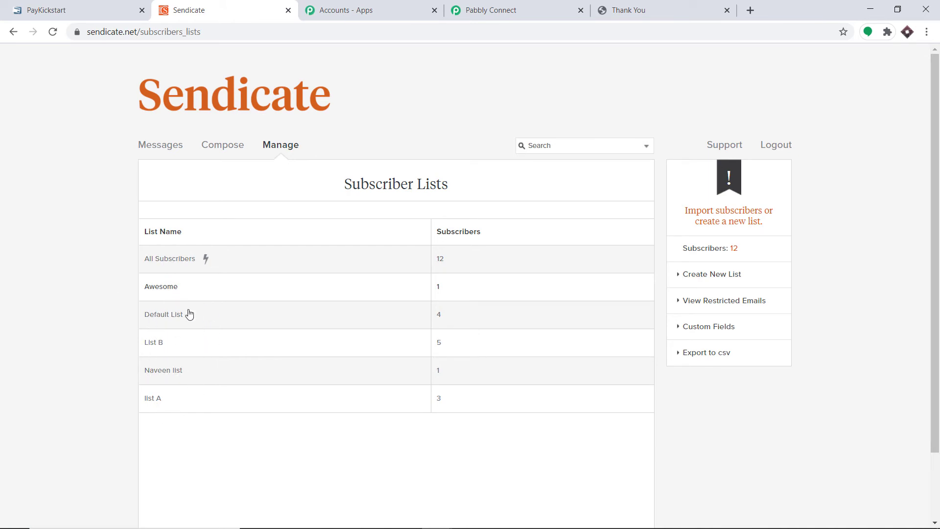
click(483, 9)
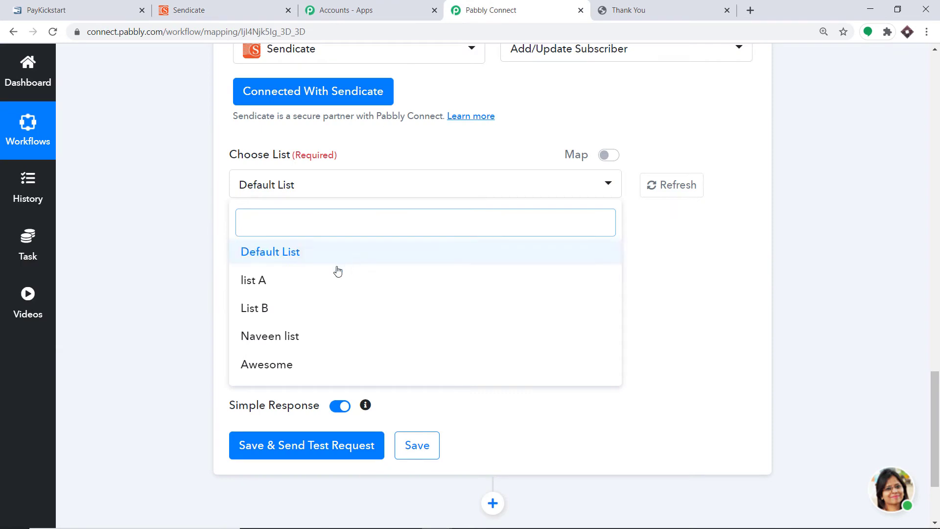
Switch to Sendicate and create a new subscriber list named High Gold
click(209, 6)
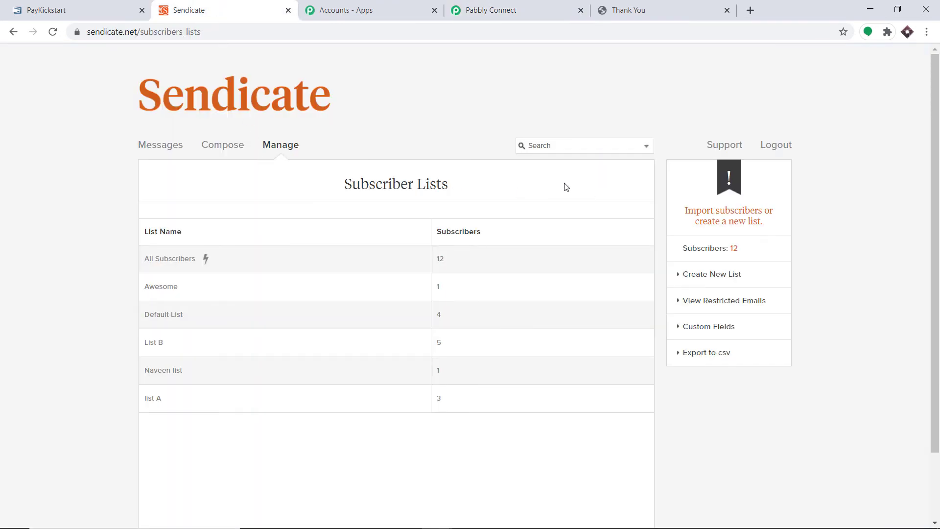
click(683, 275)
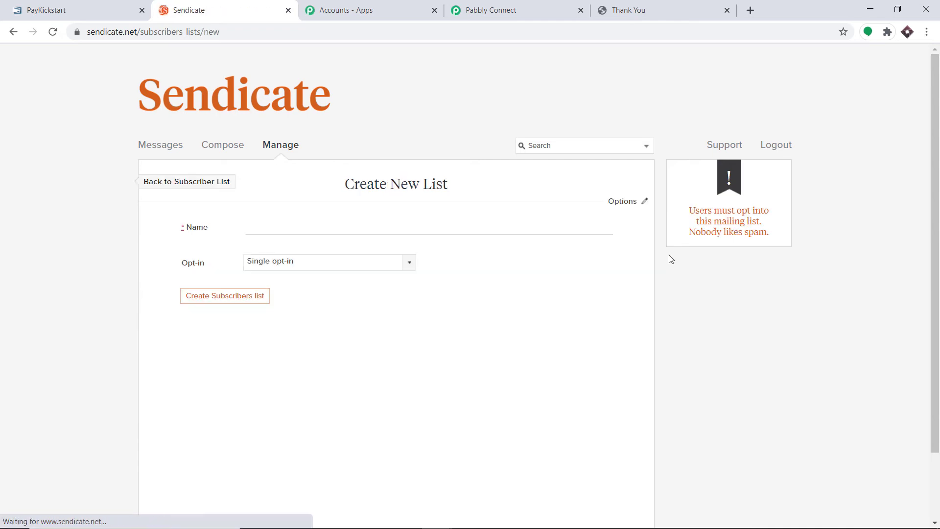
click(294, 225)
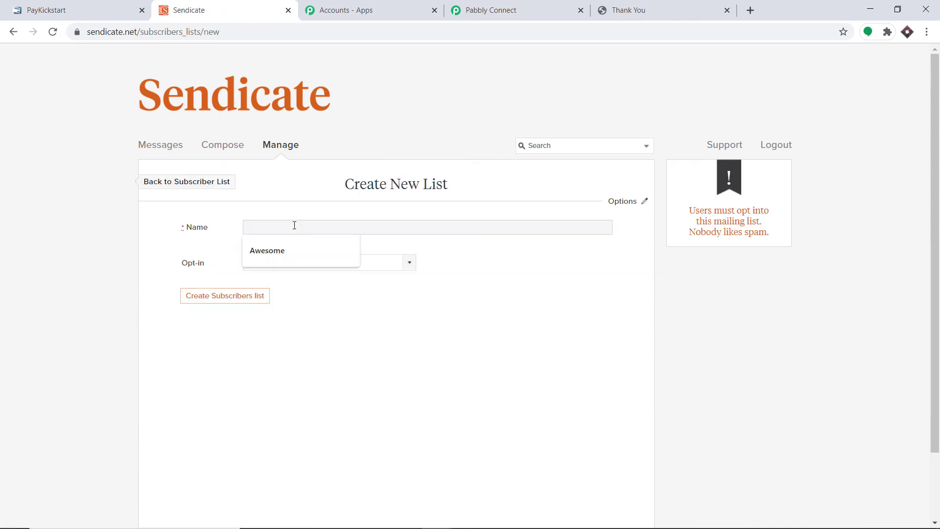
text(High Gold)
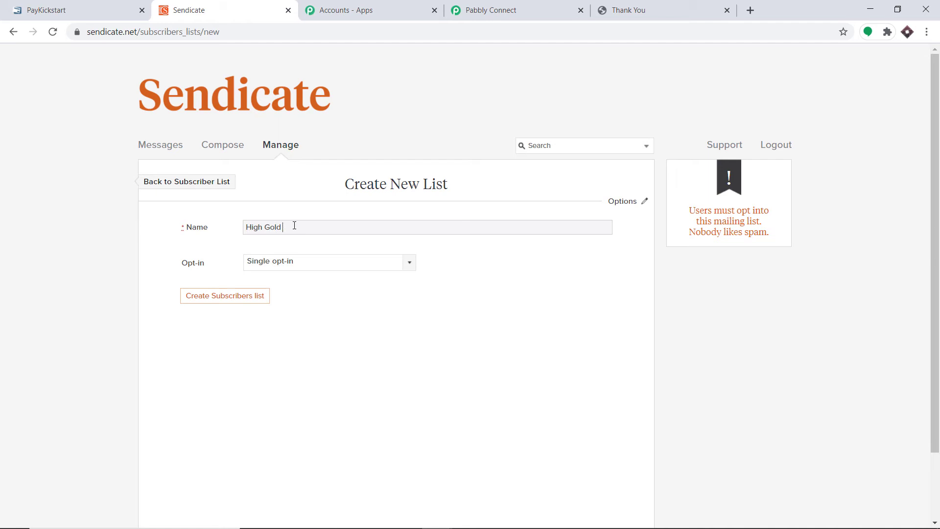
click(239, 300)
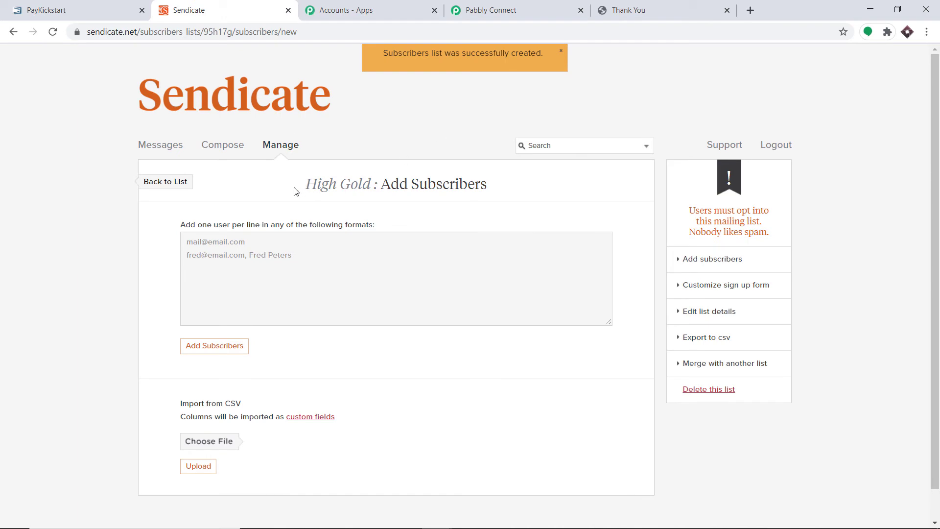
Switch back to Pabbly Connect, refresh the action's available lists, and choose High Gold
click(539, 2)
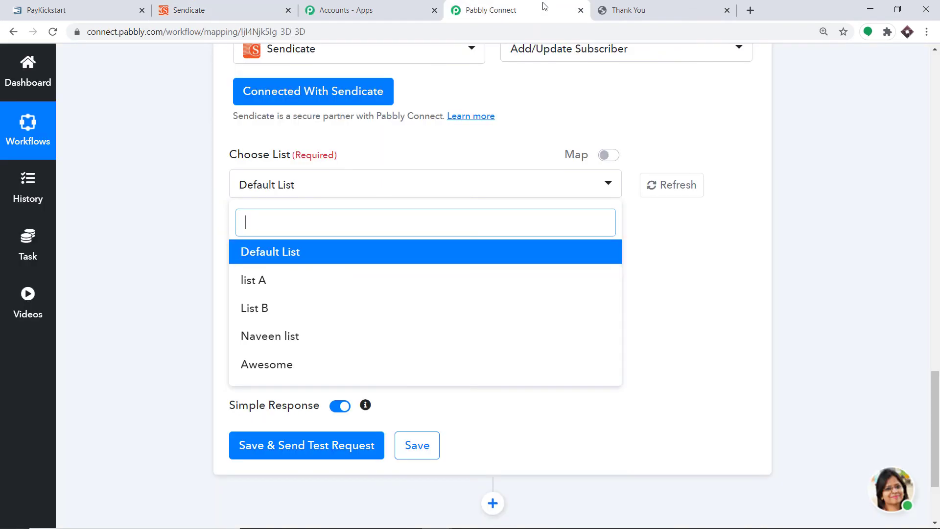
click(670, 186)
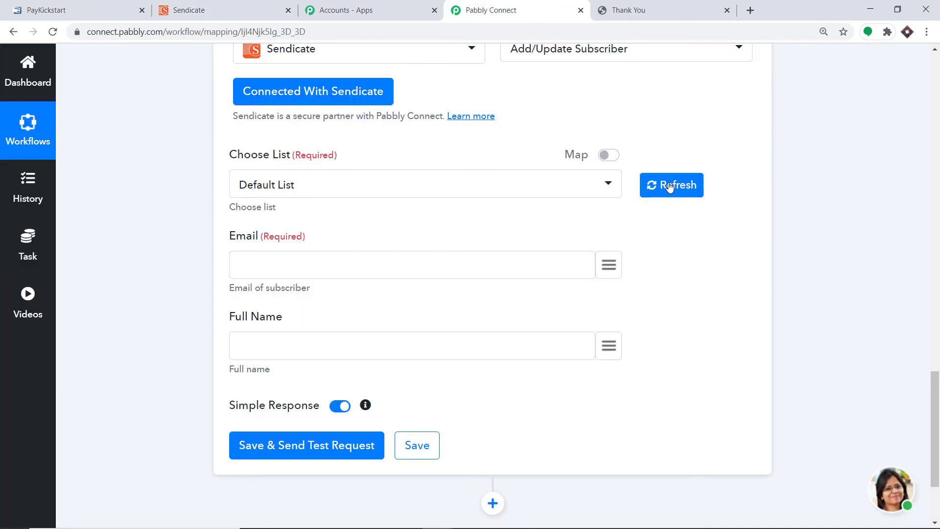
click(539, 189)
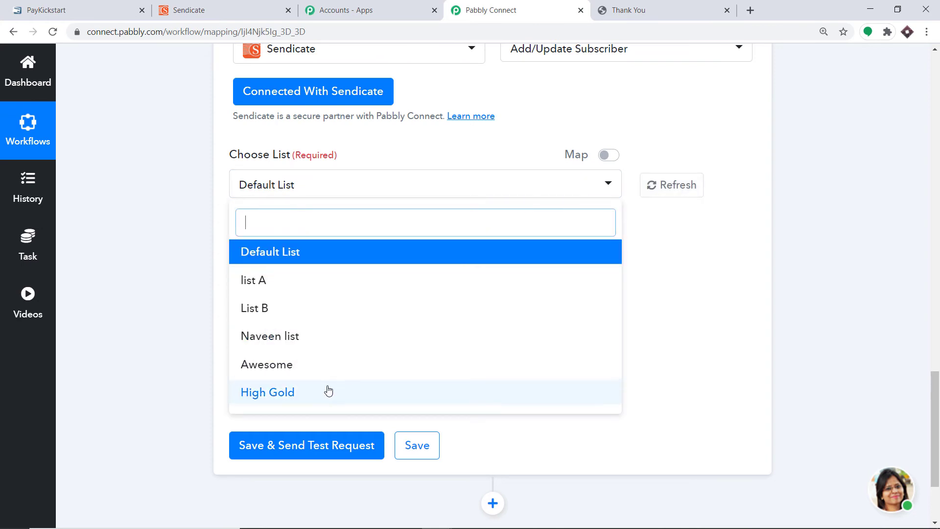
click(289, 397)
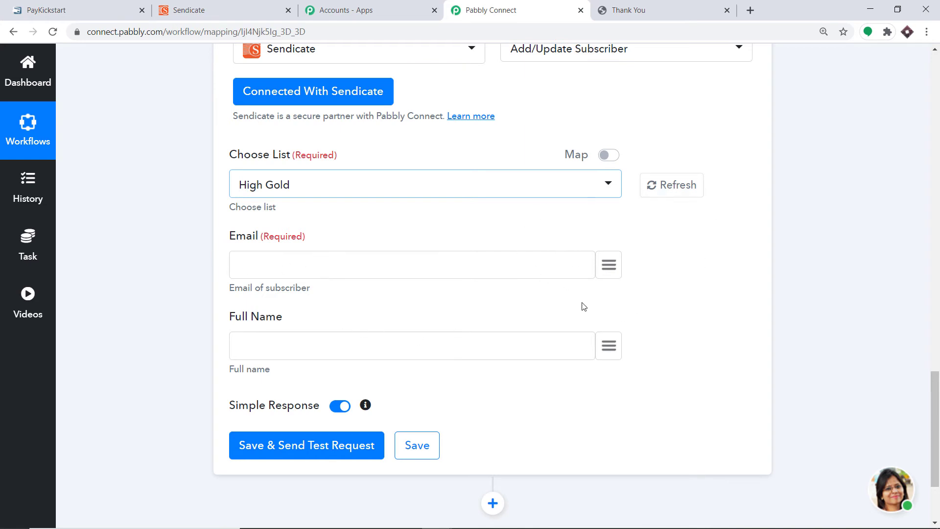
Map the subscriber's Email field to the trigger's buyer_email value
click(609, 266)
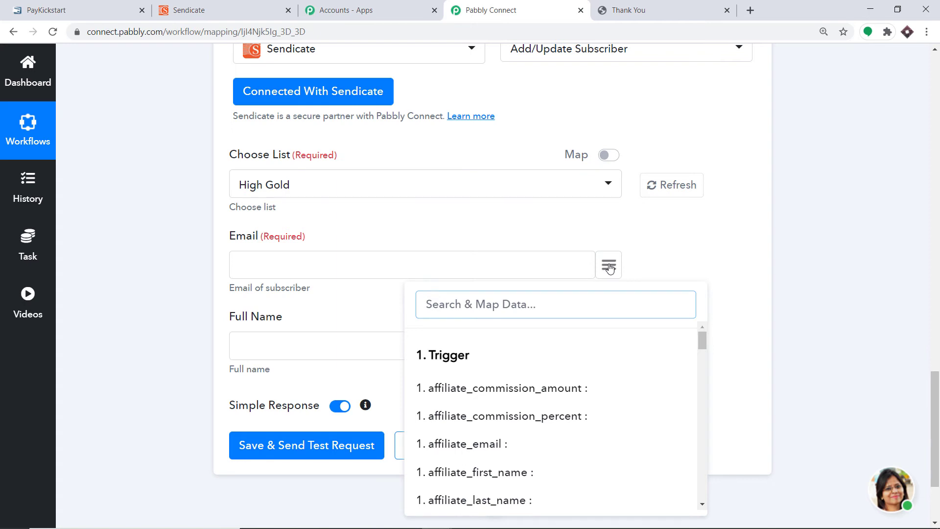
text(ema)
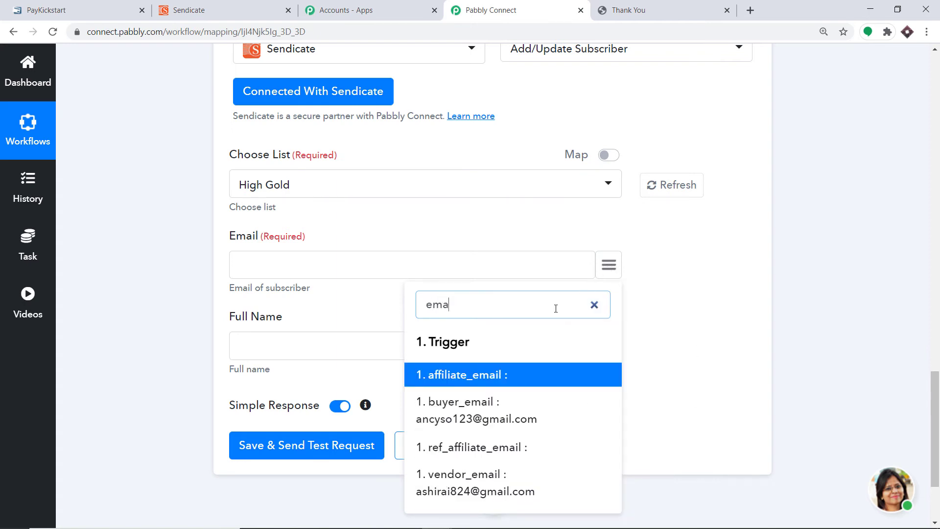
click(497, 416)
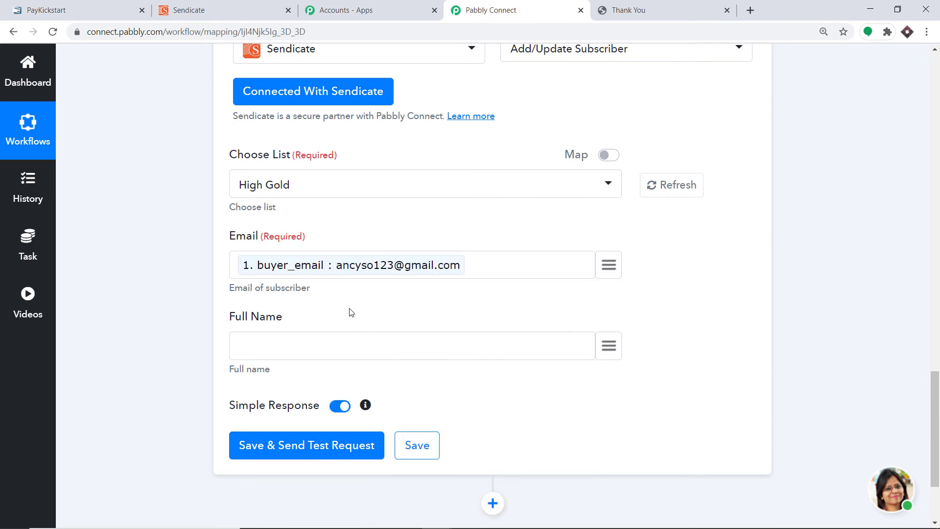
Map the subscriber's Full Name field to the trigger's buyer_first_name value
scroll(350, 312, down, 3)
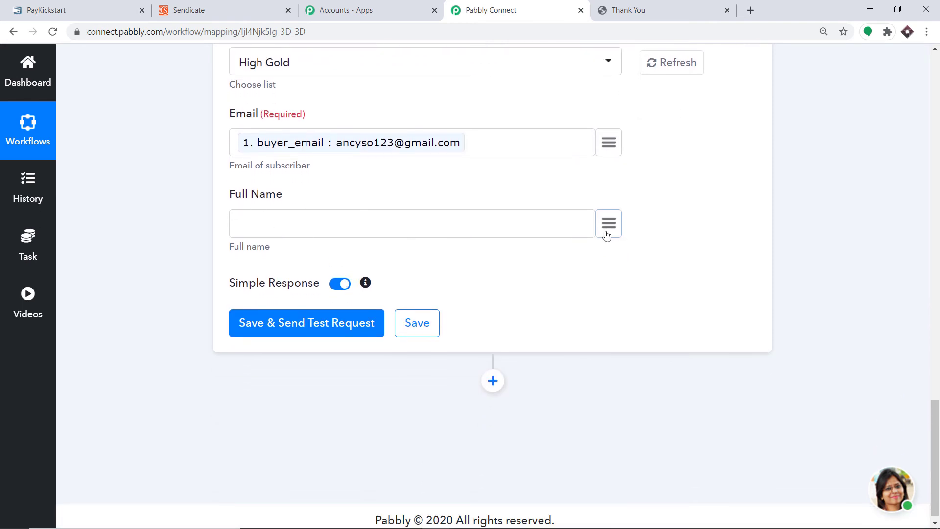
click(607, 233)
text(f)
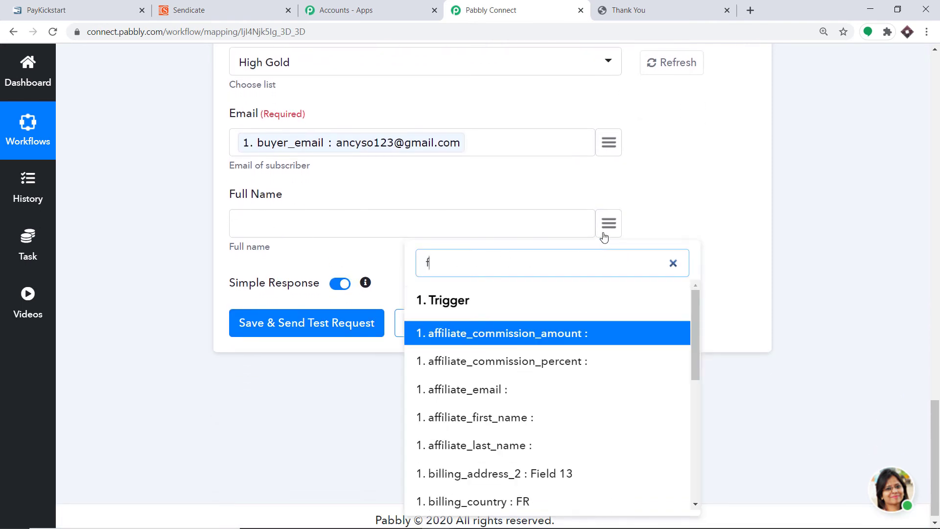
text(ull)
key(BackSpace)
key(BackSpace)
key(BackSpace)
key(BackSpace)
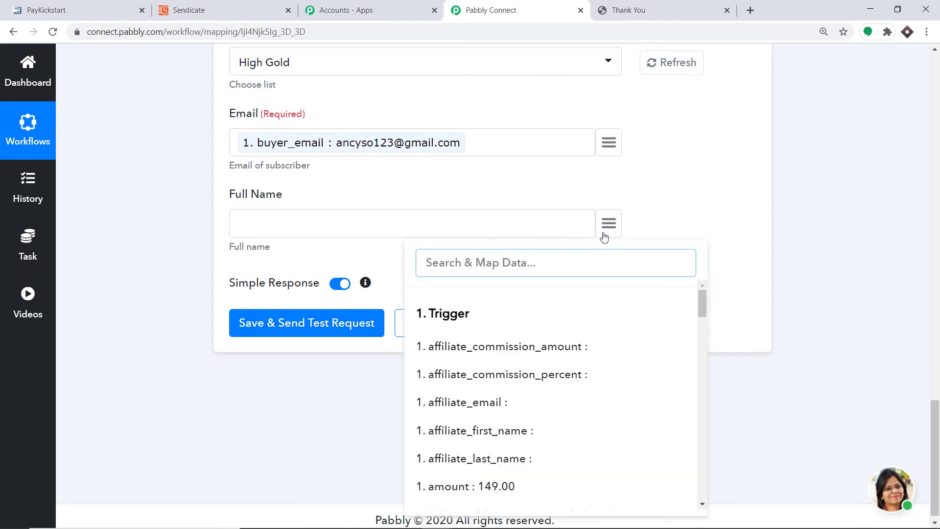
text(name)
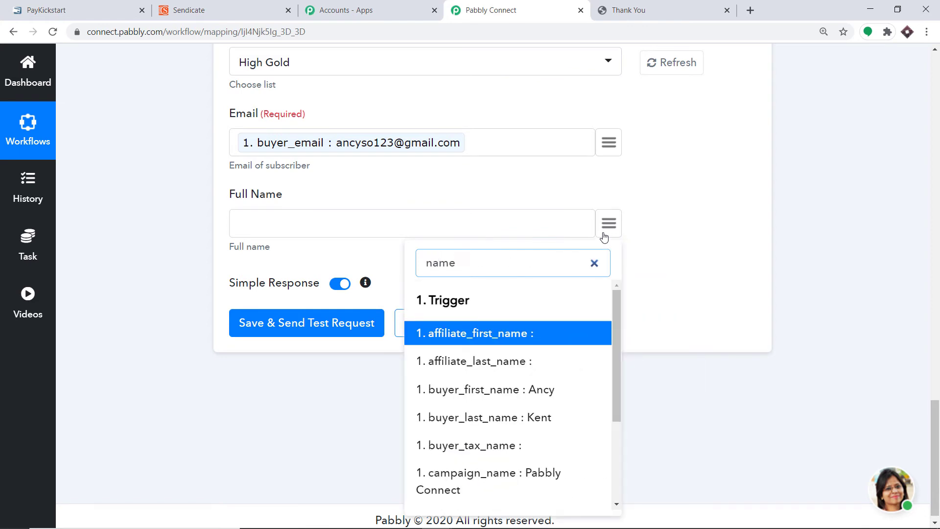
click(504, 391)
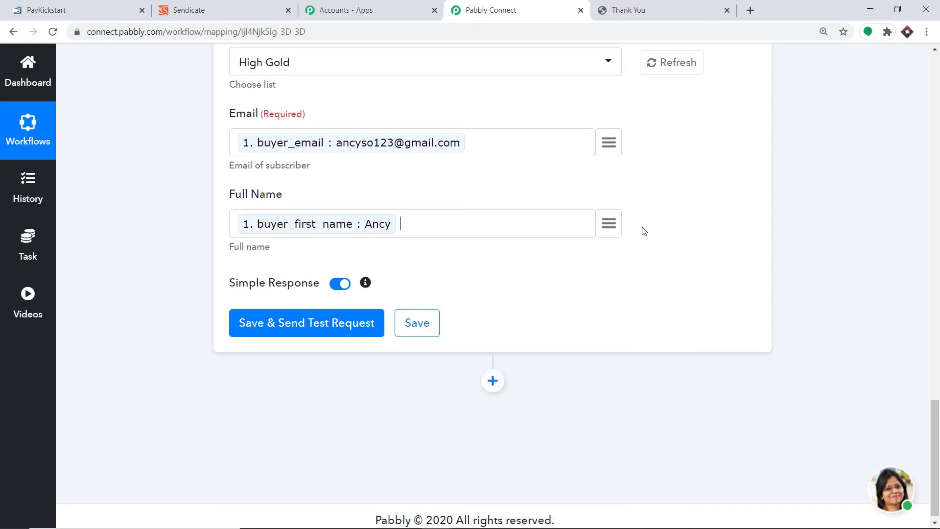
Add the trigger's buyer_last_name value after the first name in the Full Name field
click(610, 224)
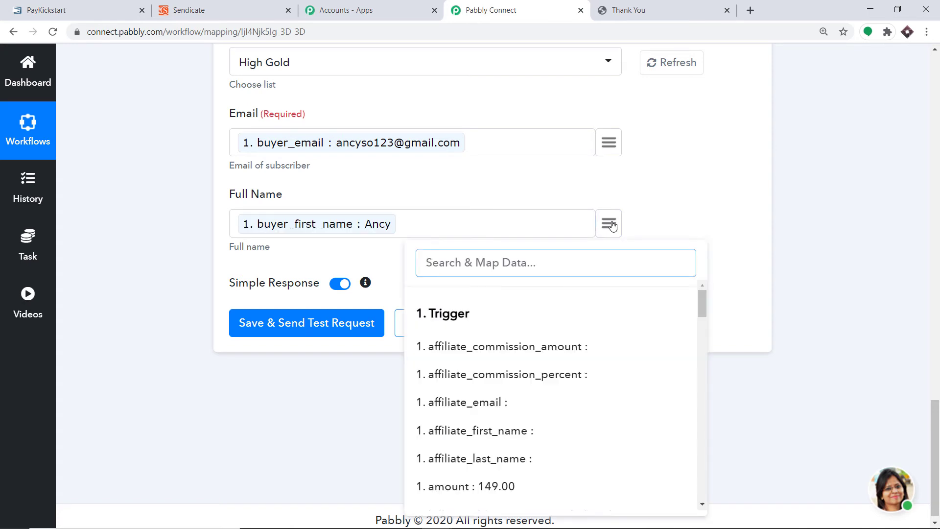
text(ke)
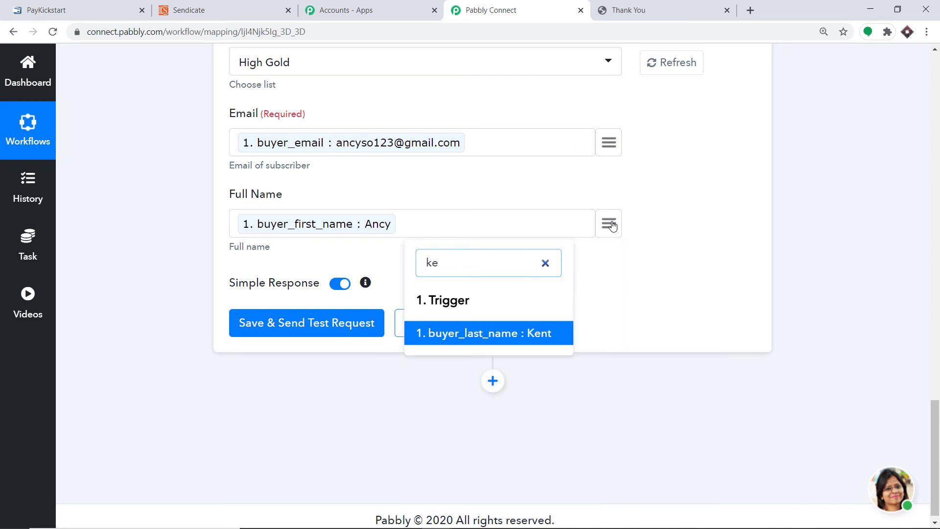
click(524, 333)
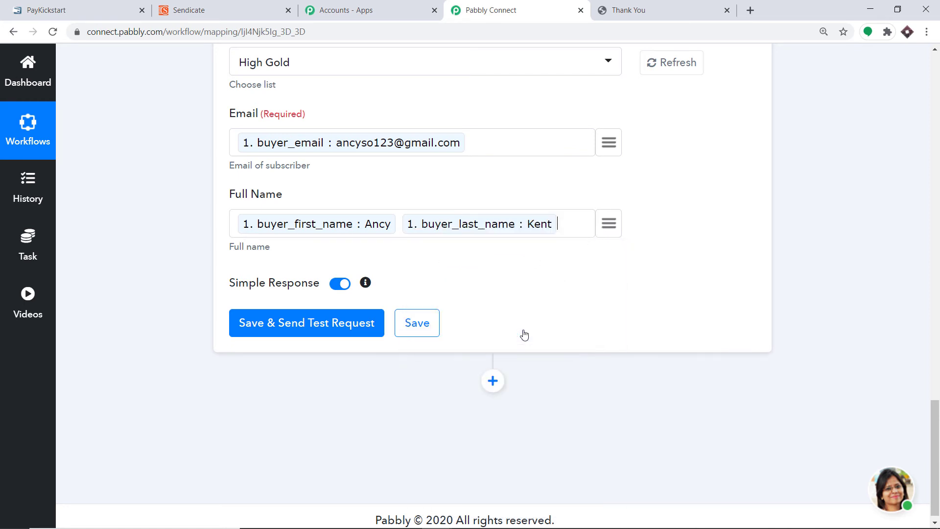
scroll(477, 256, up, 3)
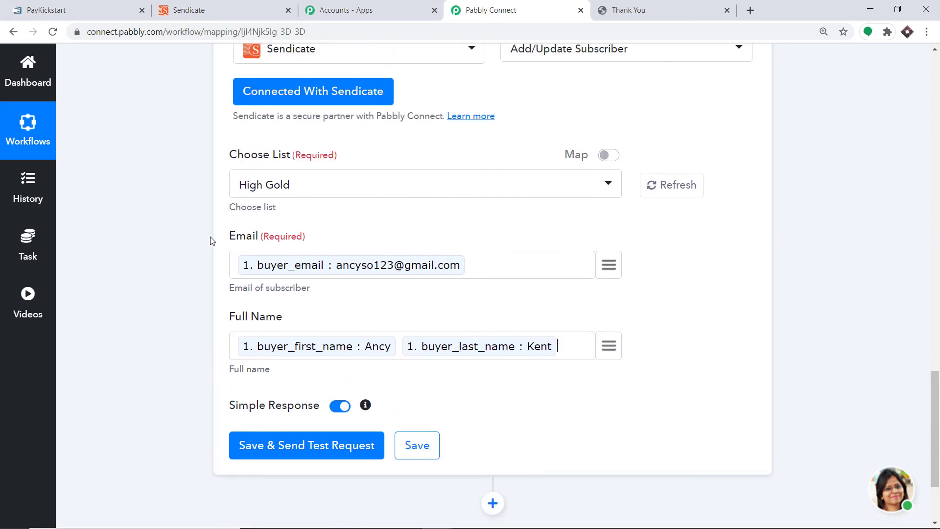
scroll(273, 437, down, 1)
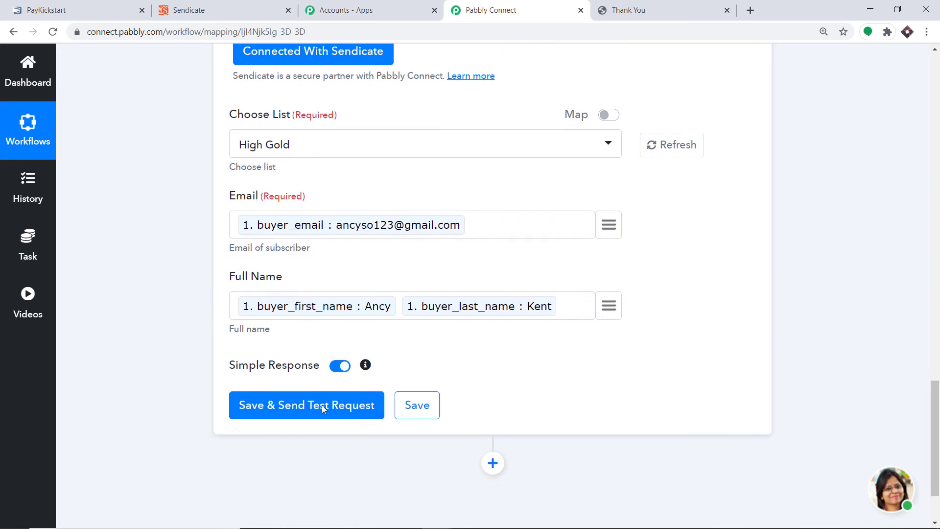
Save the Sendicate Add/Update Subscriber action and send a test request
click(303, 386)
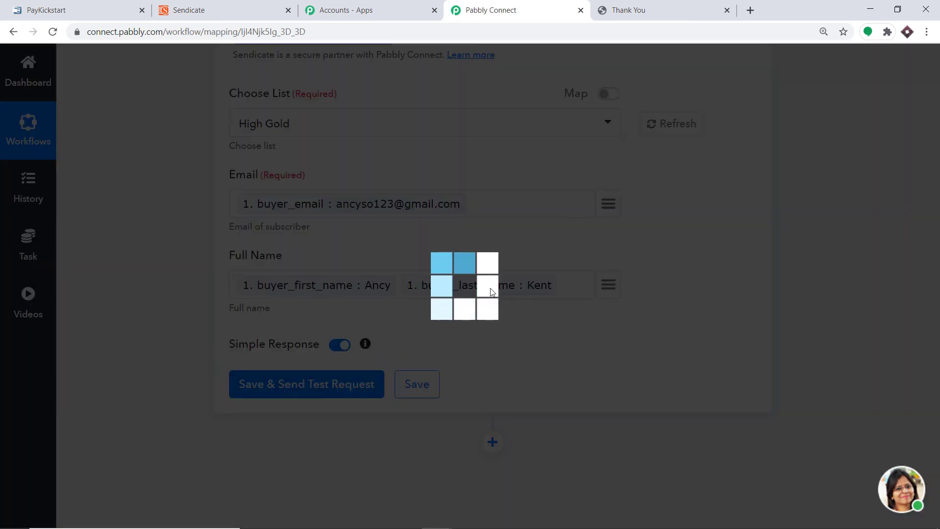
scroll(563, 269, down, 2)
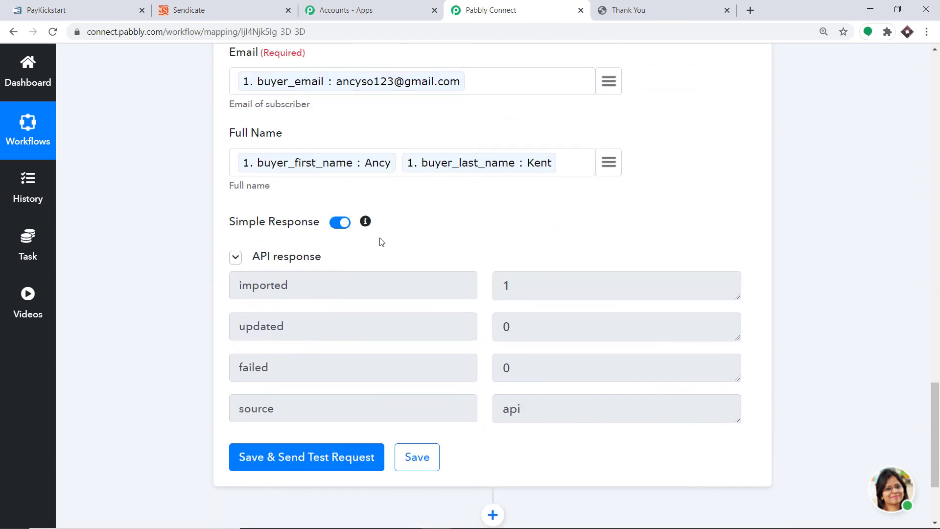
Switch to Sendicate and open the High Gold subscriber list to check for the test subscriber
click(190, 5)
mouse_move(293, 157)
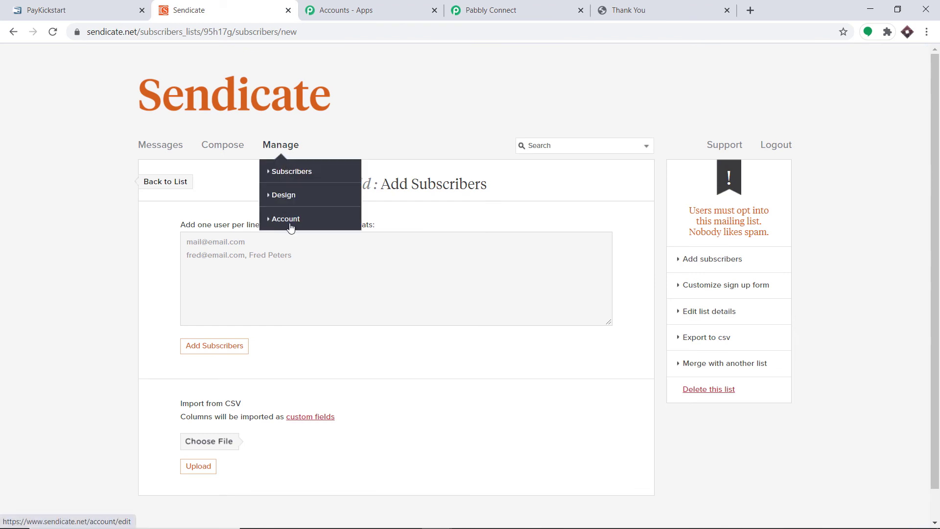
click(288, 221)
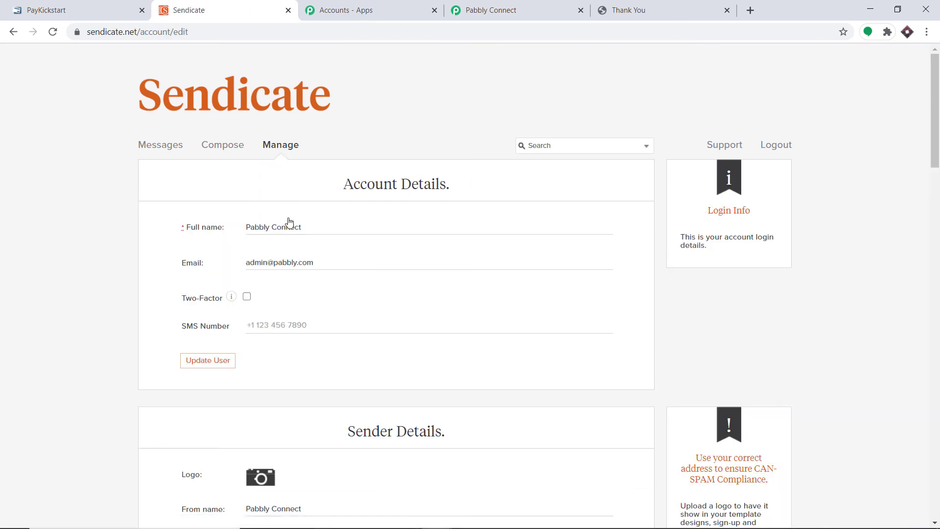
mouse_move(289, 150)
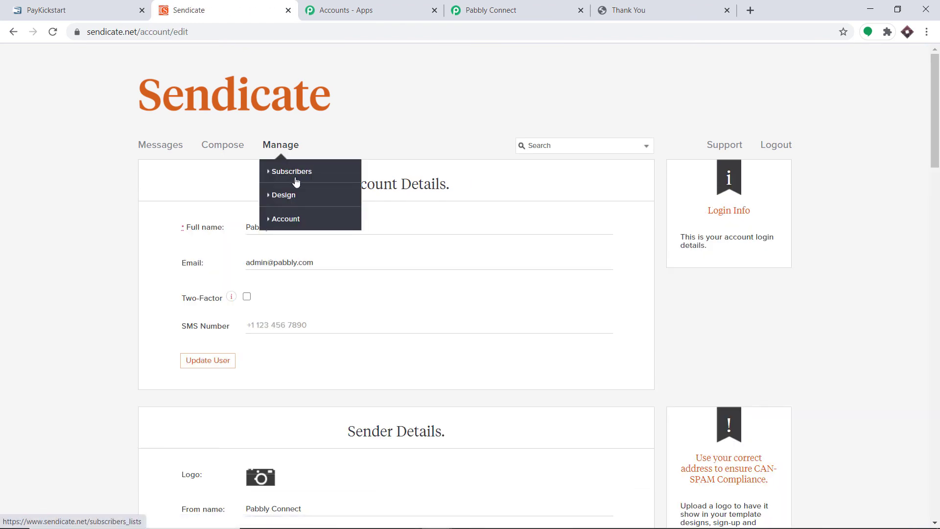
click(296, 178)
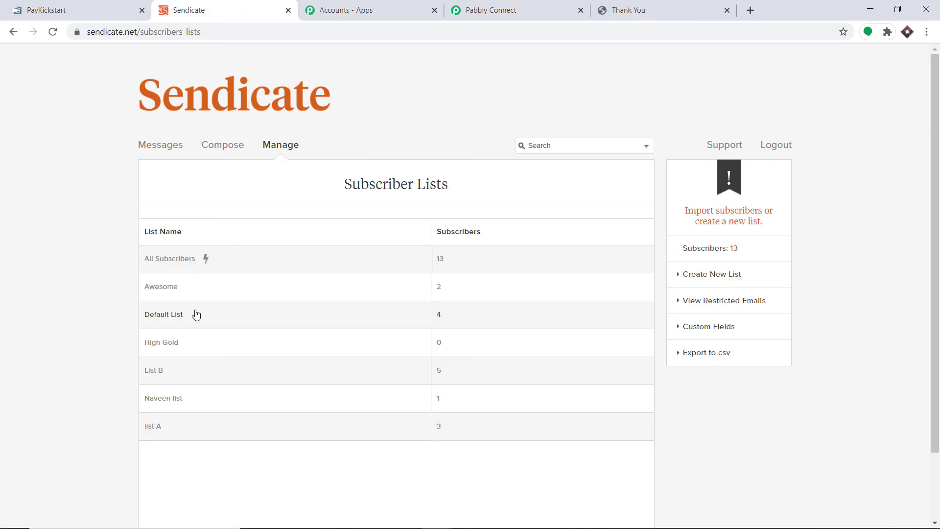
click(155, 346)
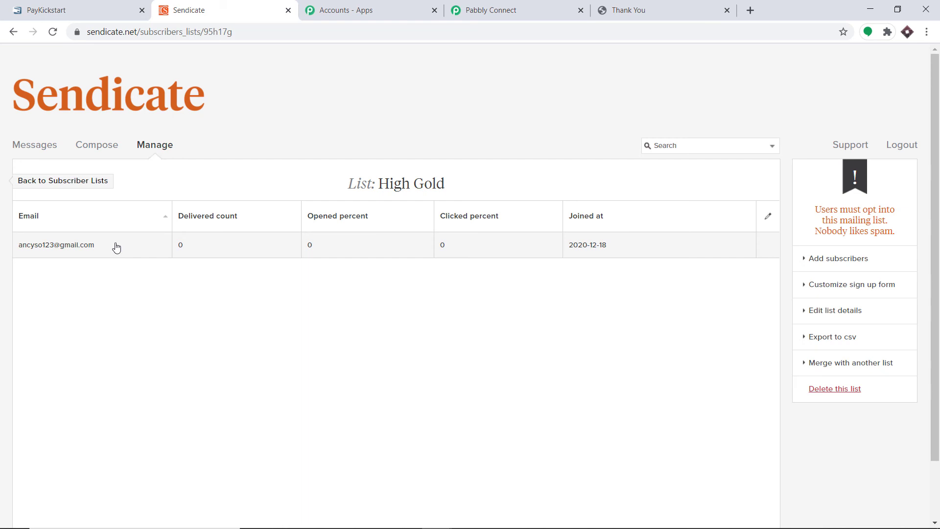
Switch back to Pabbly Connect and collapse the Sendicate action and the PayKickstart trigger
click(502, 6)
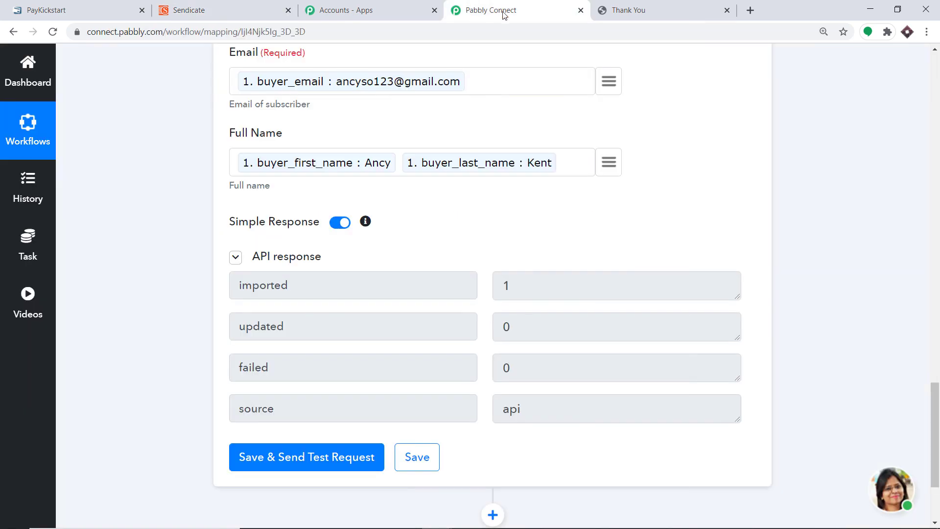
click(939, 265)
drag(936, 265, 935, 337)
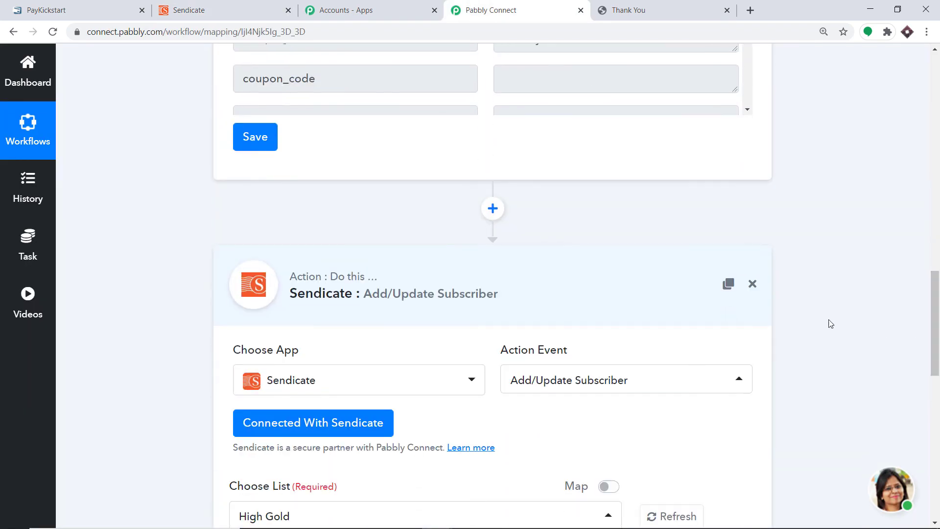
drag(438, 289, 436, 285)
click(437, 289)
drag(935, 399, 939, 100)
click(450, 209)
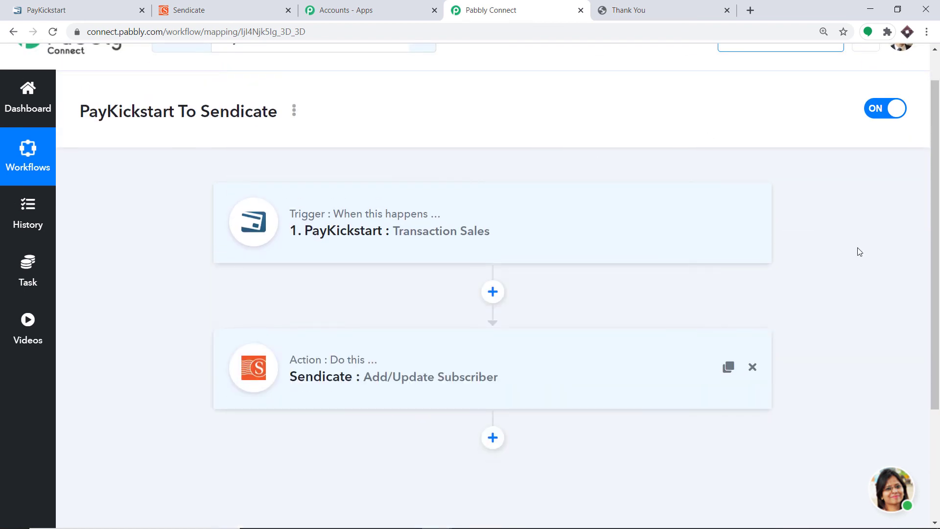
drag(939, 262, 938, 309)
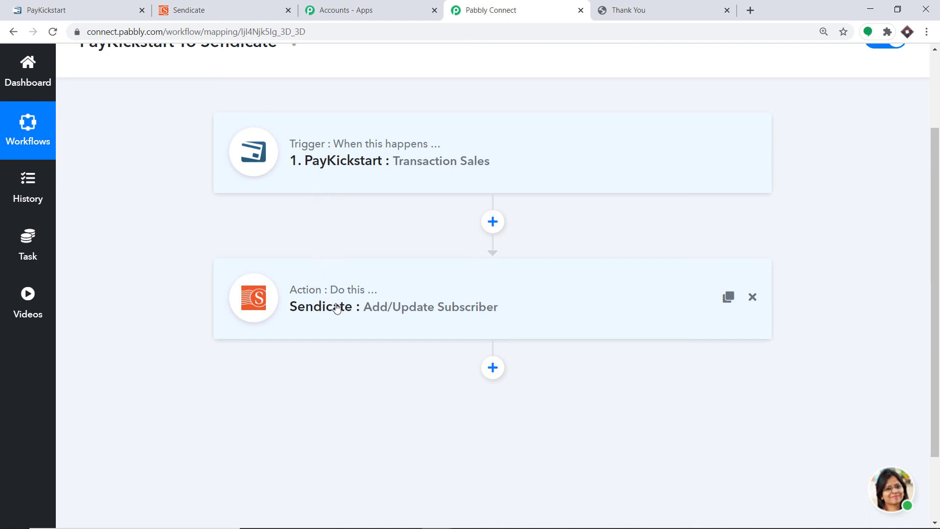
Switch to PayKickstart, copy the Tshirt main offer's checkout URL, and open it in a new browser tab
click(64, 11)
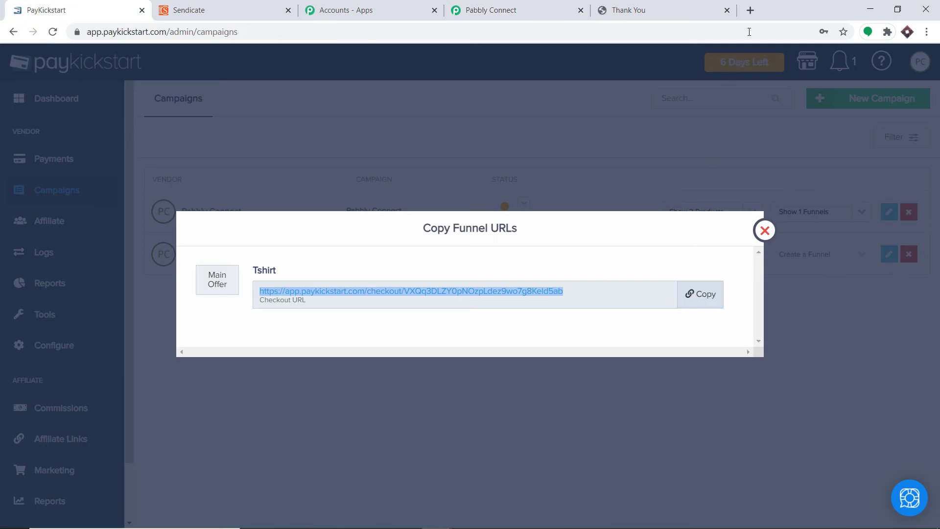
click(713, 296)
click(749, 10)
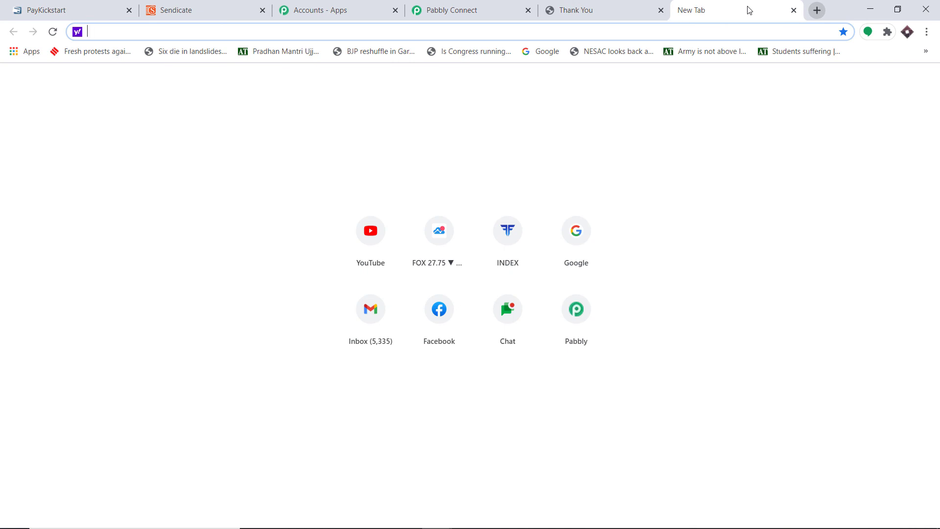
key(ctrl+v)
key(Return)
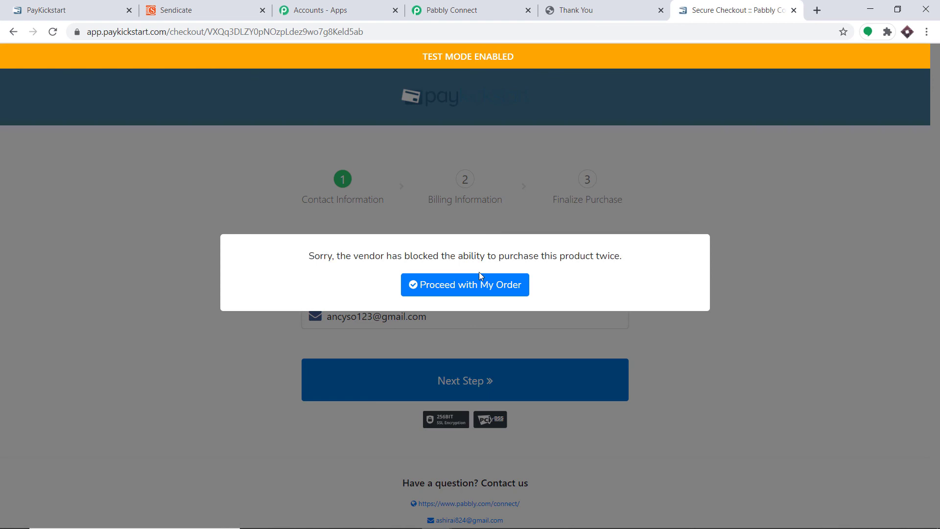
Dismiss the repeat-purchase notice, replace the contact information with another saved customer's name and email, and continue to billing
click(480, 275)
click(370, 275)
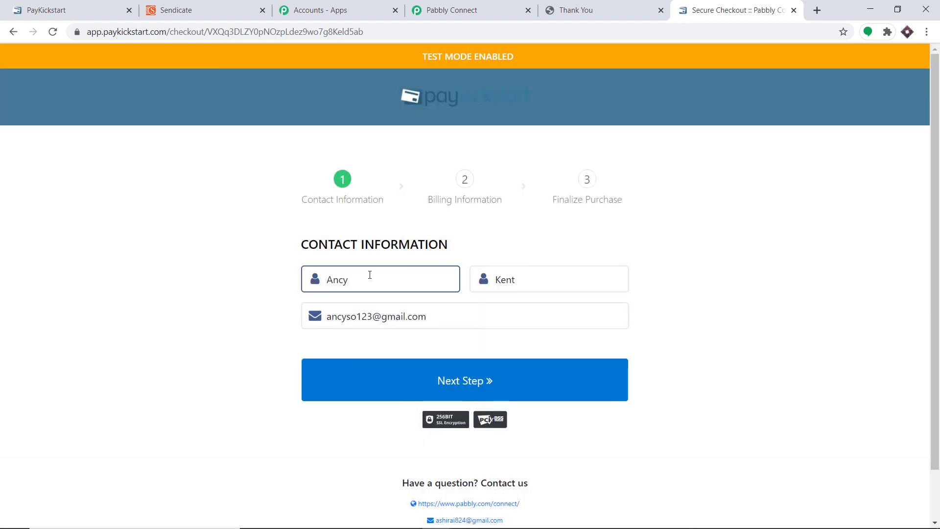
key(BackSpace)
key(BackSpace)
key(BackSpace)
key(BackSpace)
click(370, 275)
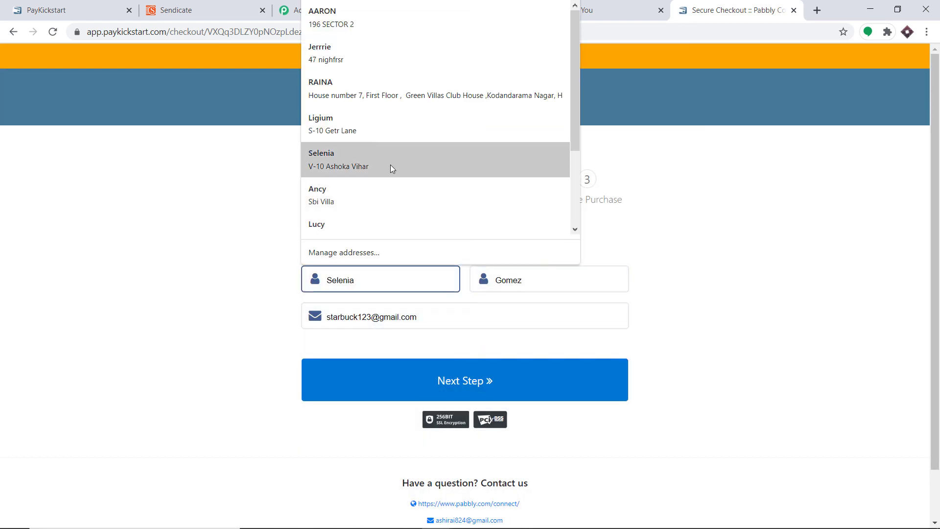
click(370, 53)
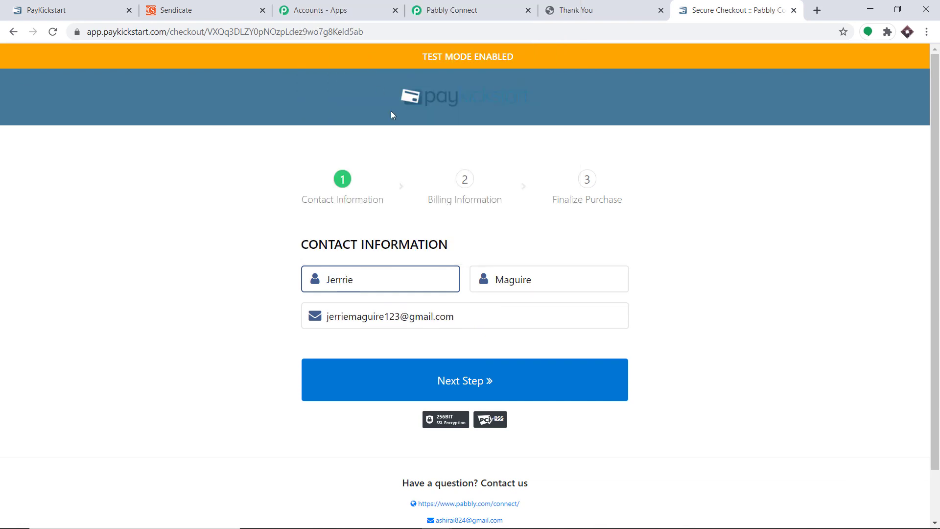
click(375, 315)
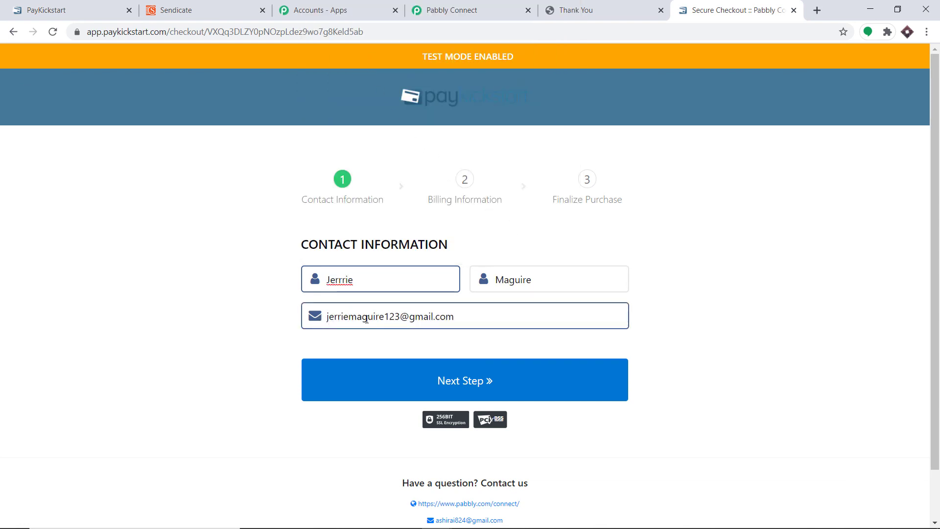
click(470, 388)
Fill in the billing information with a saved address and phone number, and complete the test purchase
scroll(470, 386, down, 4)
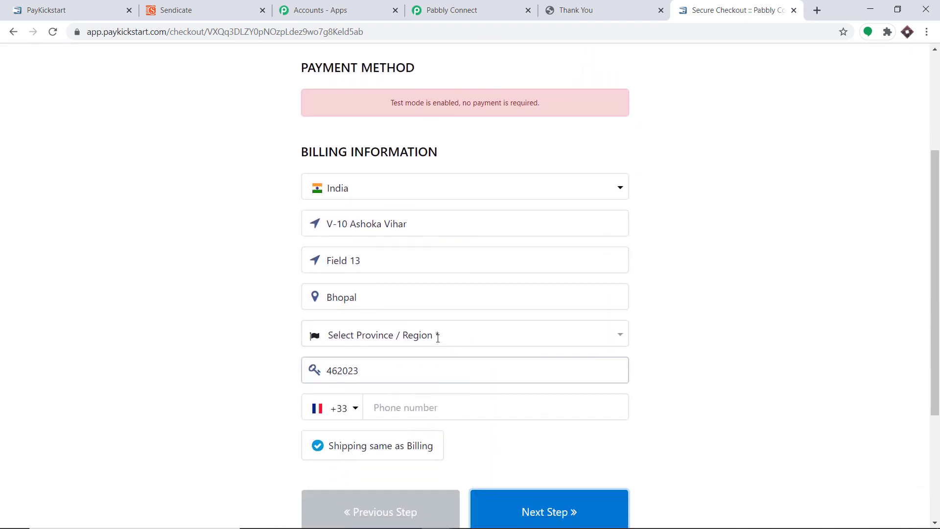
scroll(407, 275, up, 2)
scroll(372, 271, down, 1)
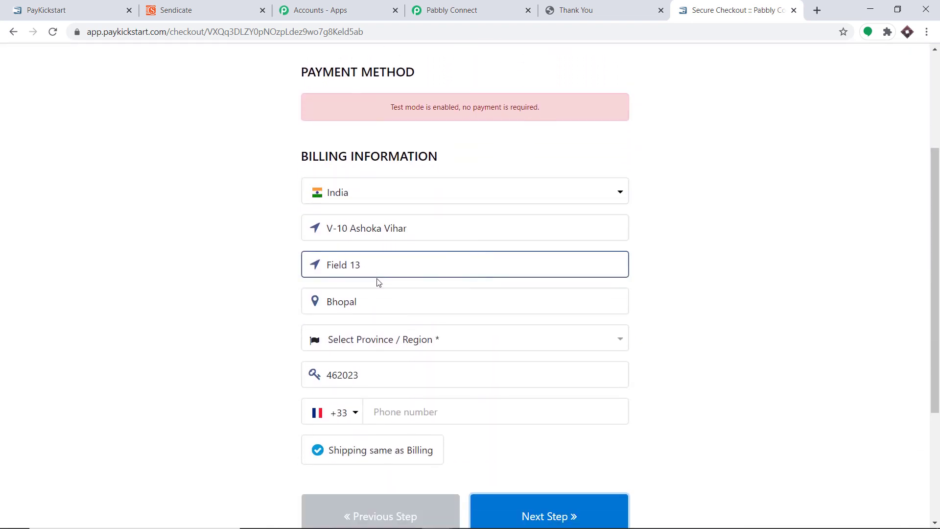
click(406, 346)
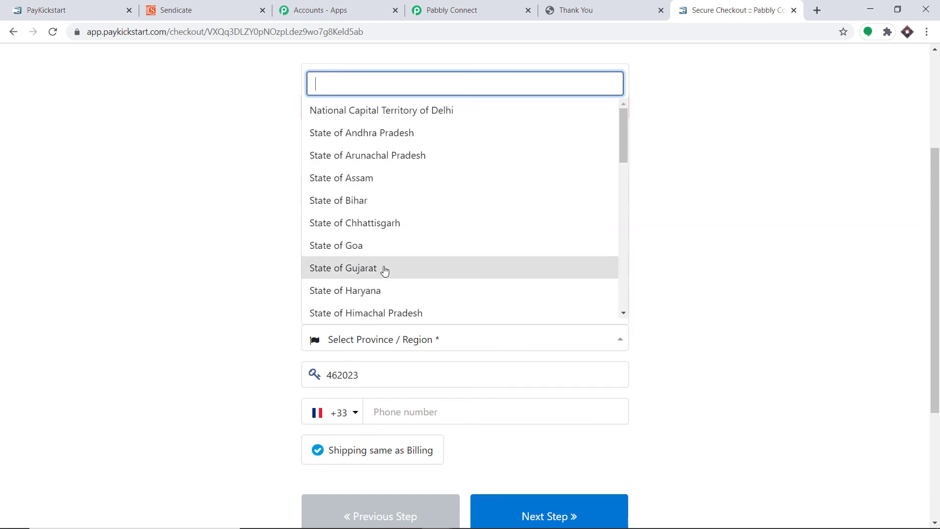
click(384, 268)
click(385, 229)
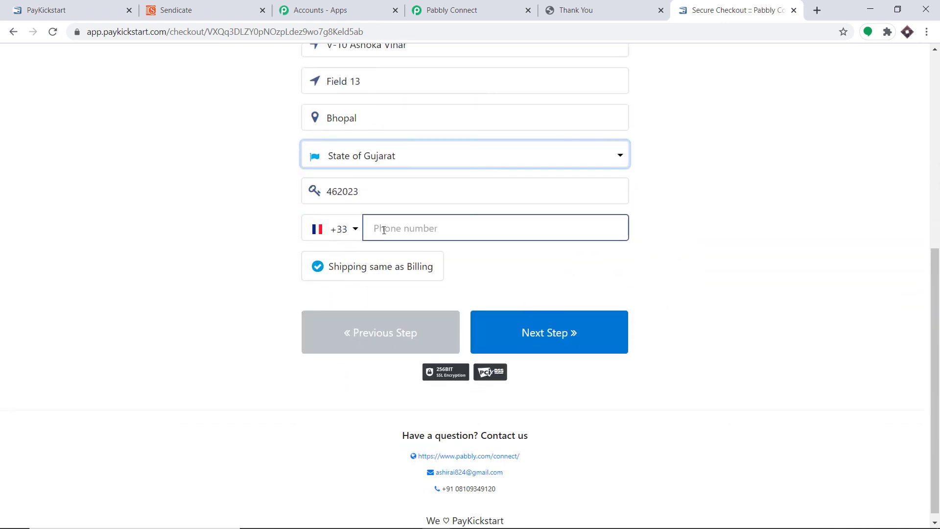
click(410, 257)
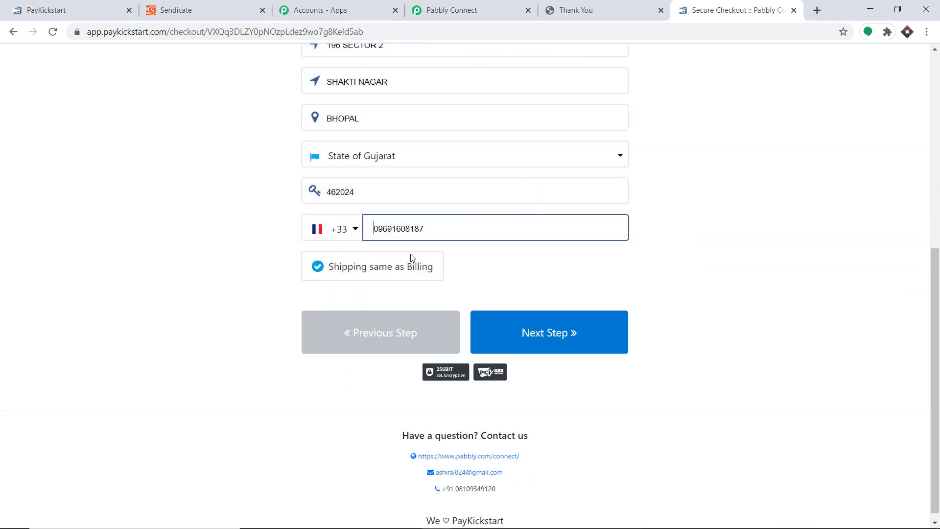
scroll(440, 216, up, 3)
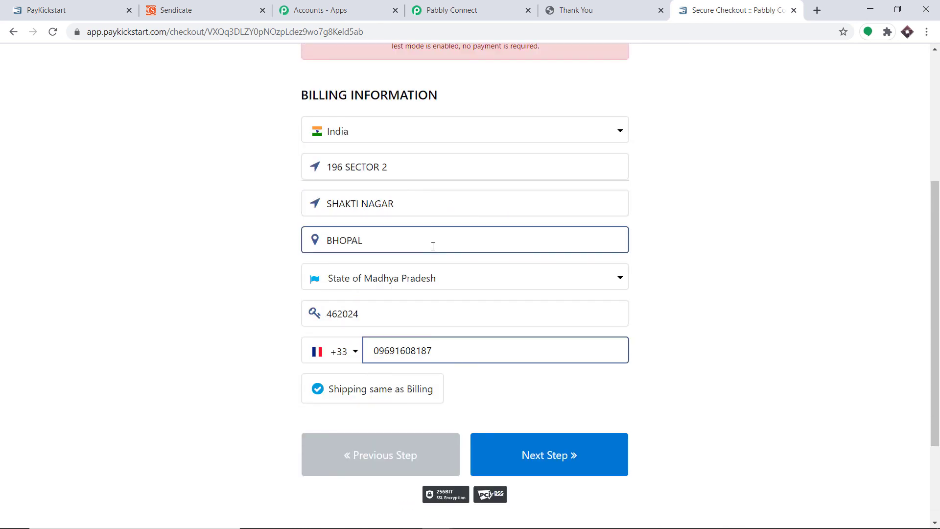
scroll(432, 203, down, 3)
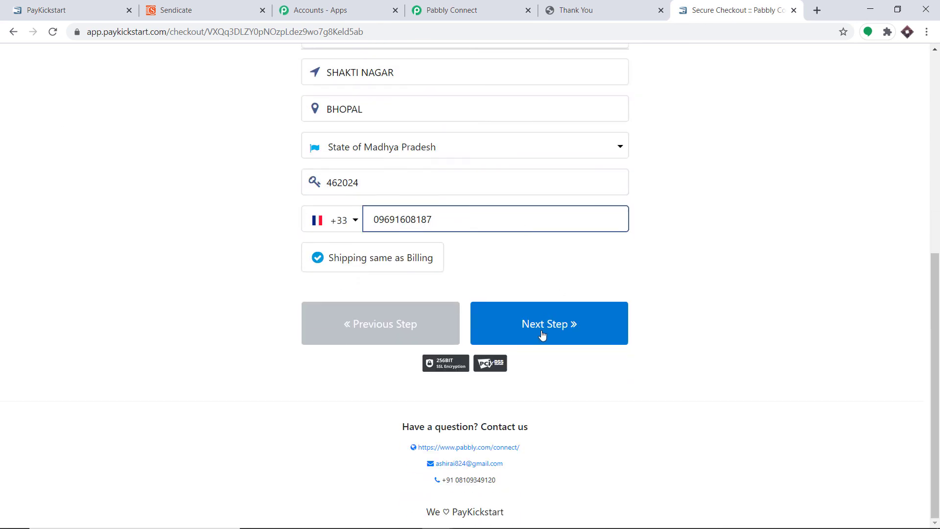
click(542, 331)
click(518, 364)
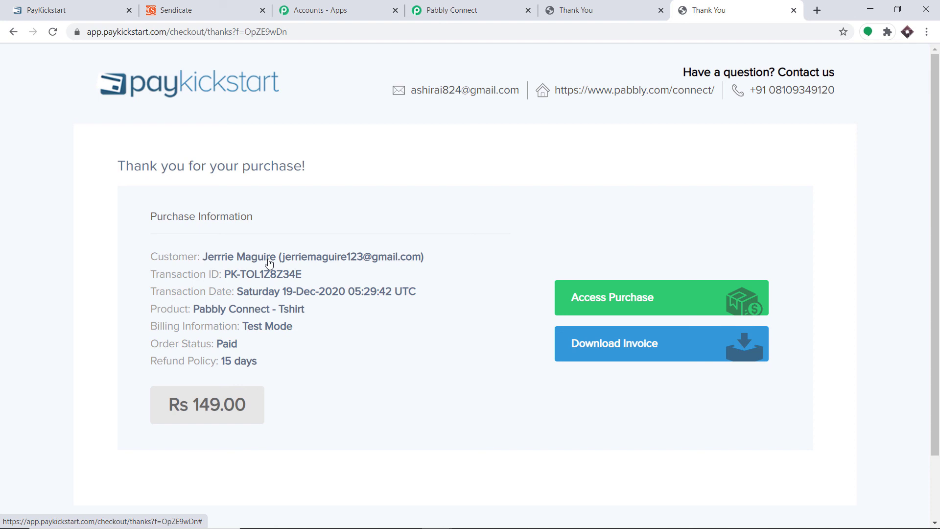
Switch to Sendicate and reload the High Gold list to check for the new buyer
click(204, 7)
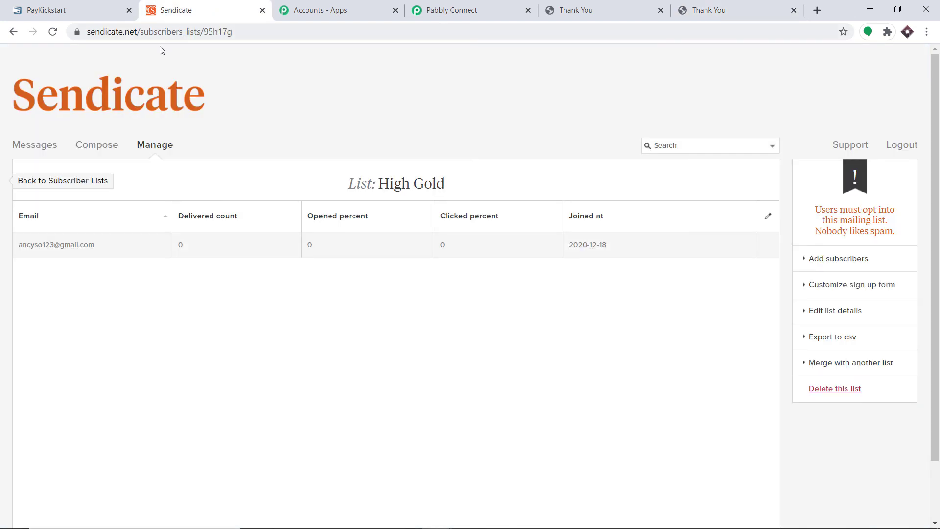
click(53, 32)
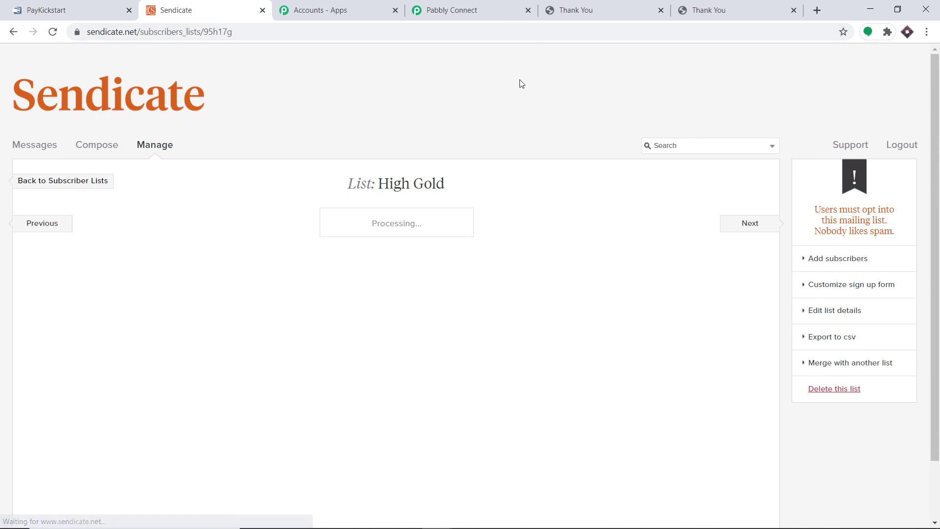